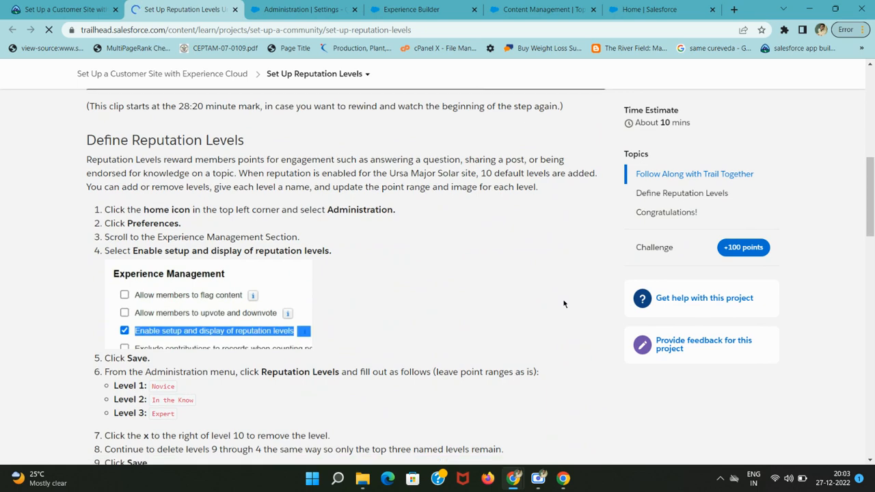
# Copy "Administration" from the Trailhead instructions and search the Experience Builder page list for it
pyautogui.doubleClick(359, 210)
pyautogui.hotkey('ctrl', 'c')
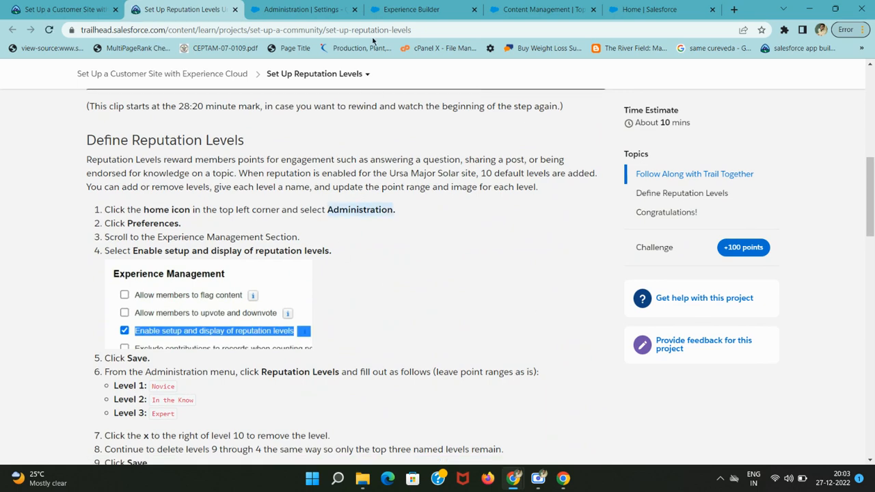
pyautogui.click(410, 10)
pyautogui.click(57, 75)
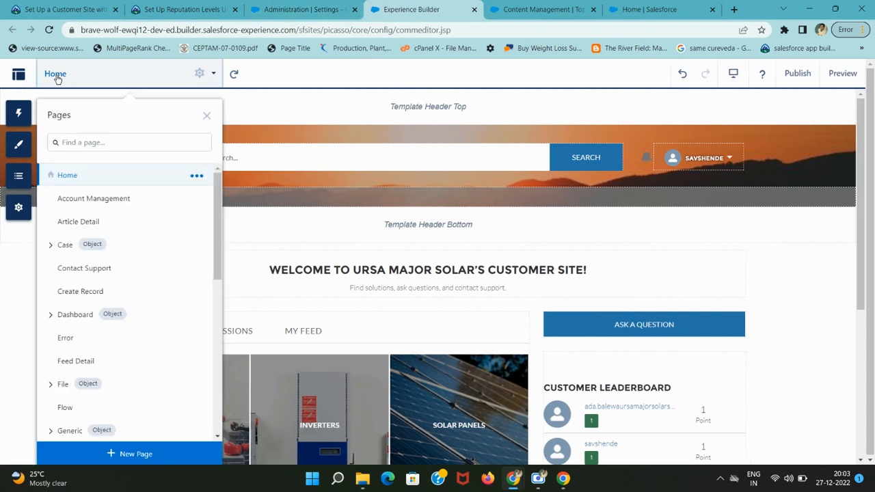
pyautogui.click(92, 146)
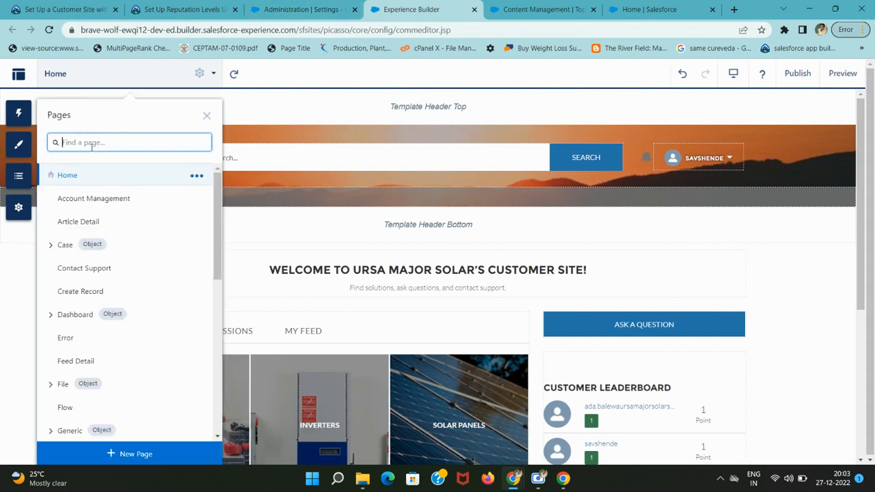
pyautogui.hotkey('ctrl', 'v')
pyautogui.hotkey('ctrl', 'a')
pyautogui.press('BackSpace')
pyautogui.hotkey('ctrl', 'f')
pyautogui.hotkey('ctrl', 'v')
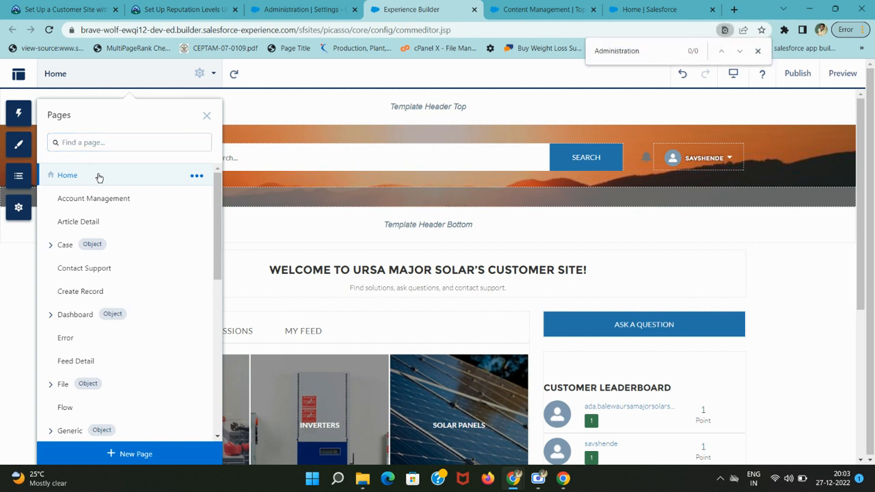
pyautogui.scroll(-6, 109, 406)
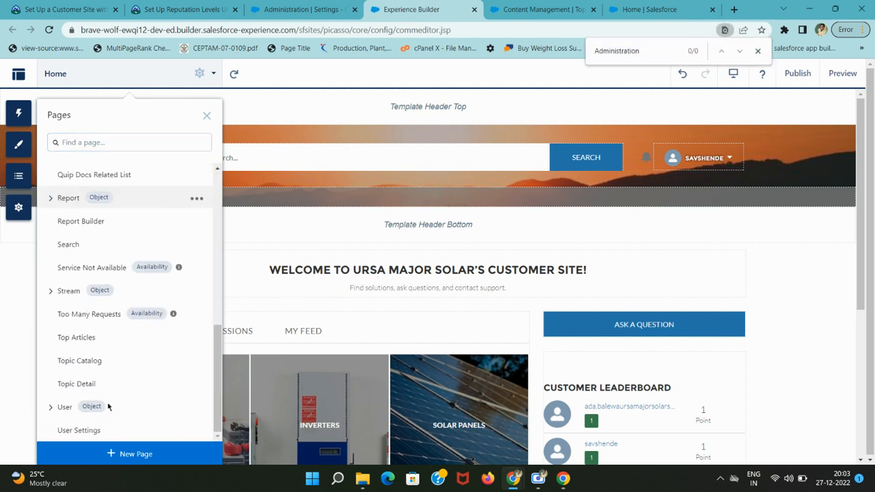
pyautogui.scroll(8, 108, 403)
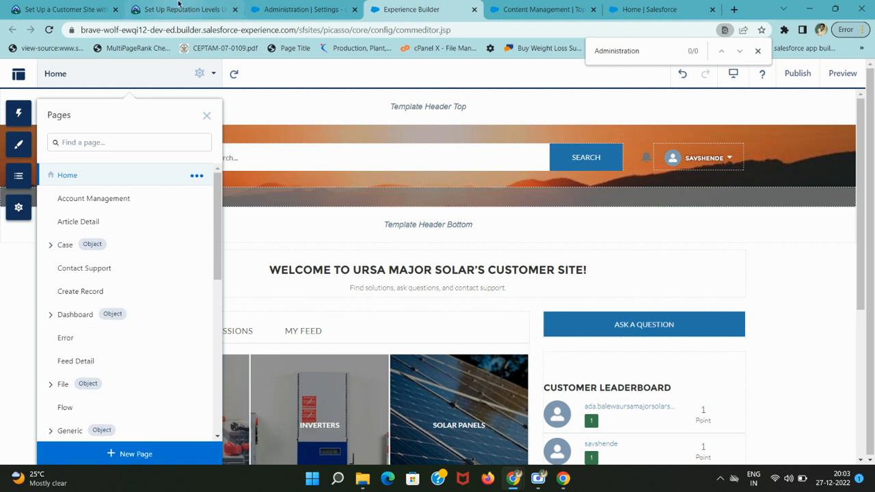
pyautogui.click(193, 7)
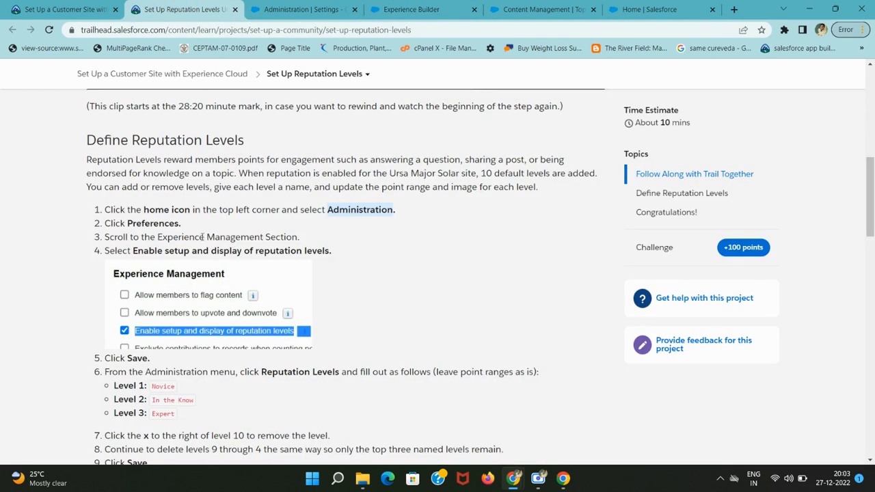
pyautogui.click(296, 9)
pyautogui.click(63, 79)
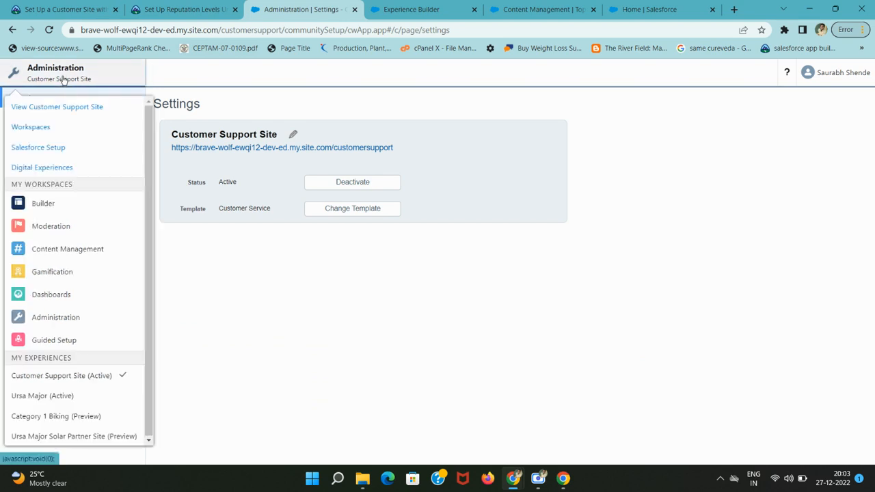
pyautogui.click(158, 7)
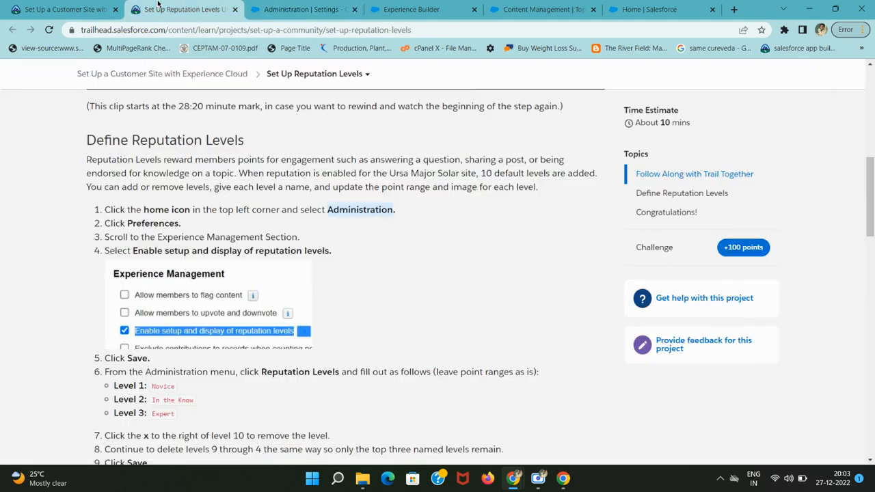
pyautogui.click(291, 9)
pyautogui.click(62, 77)
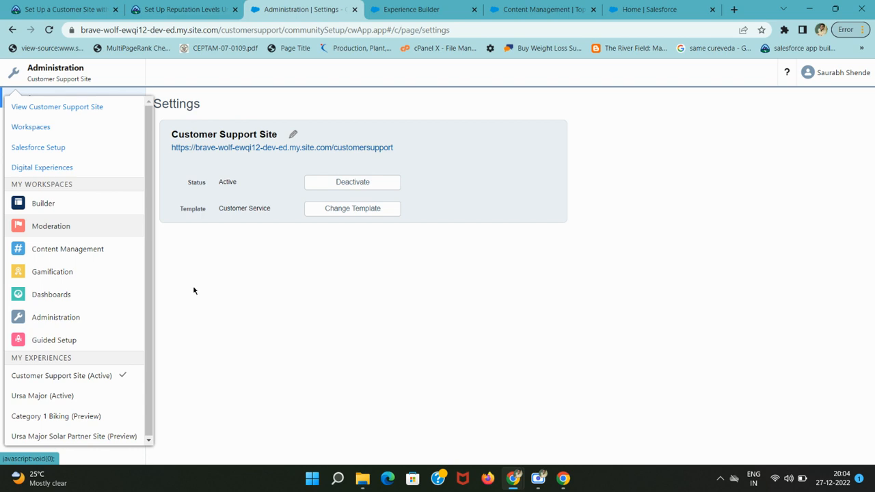
pyautogui.click(520, 9)
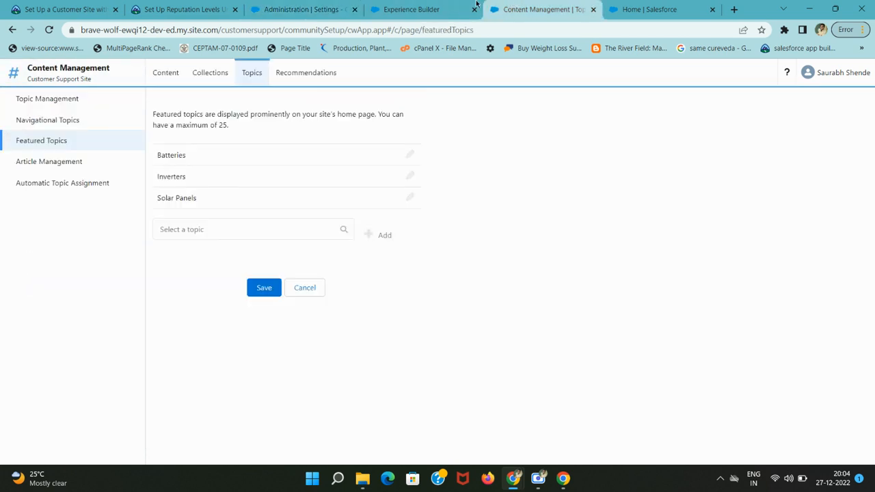
pyautogui.click(335, 7)
pyautogui.hotkey('ctrl', 'f')
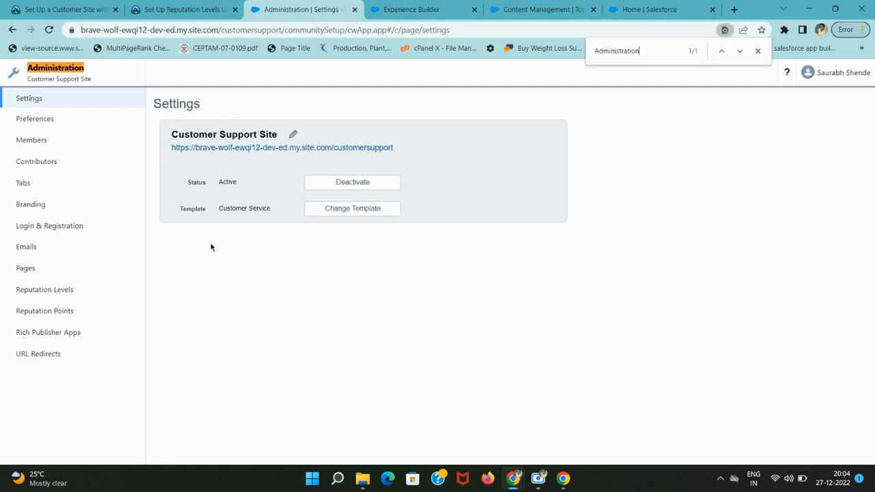
# Find and open the Preferences page in the Customer Support Site's Administration workspace, as the Trailhead instructions require
pyautogui.click(104, 5)
pyautogui.click(147, 5)
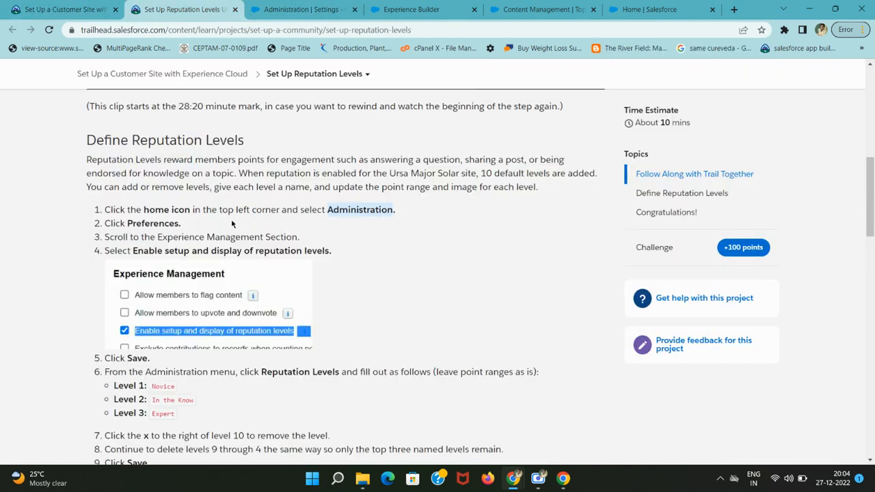
pyautogui.doubleClick(162, 223)
pyautogui.hotkey('ctrl', 'c')
pyautogui.click(301, 9)
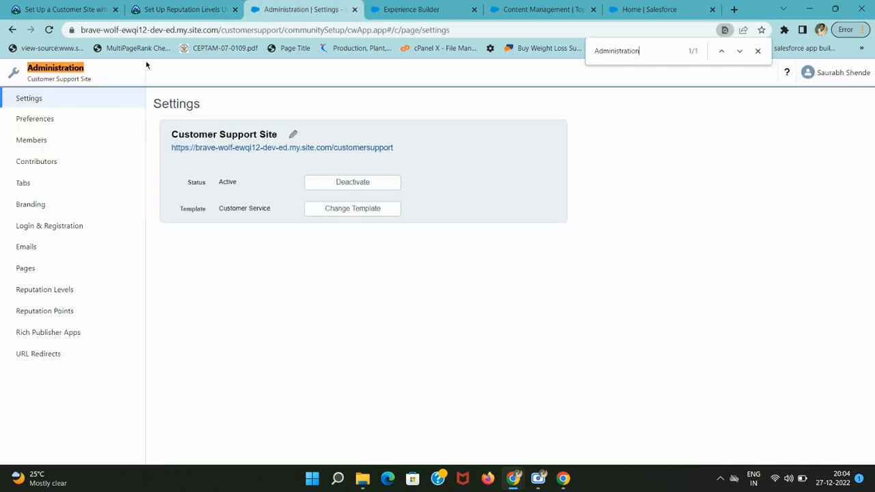
pyautogui.click(92, 73)
pyautogui.hotkey('ctrl', 'f')
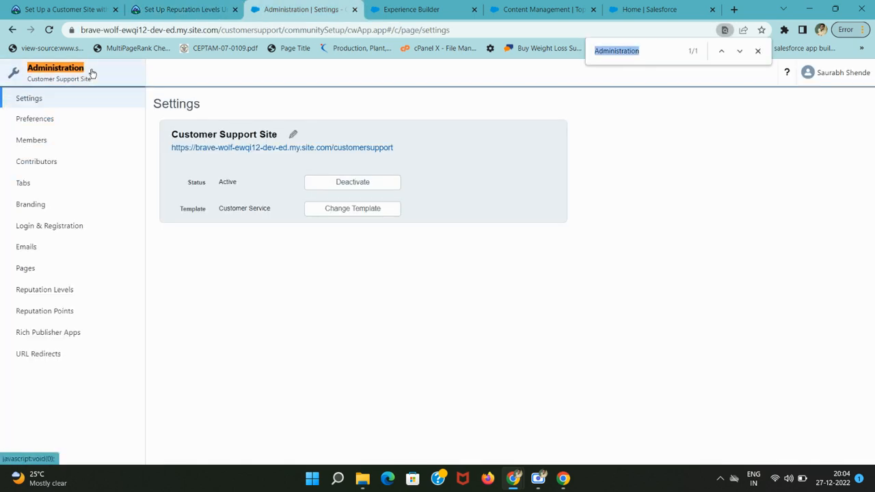
pyautogui.hotkey('ctrl', 'v')
pyautogui.click(33, 122)
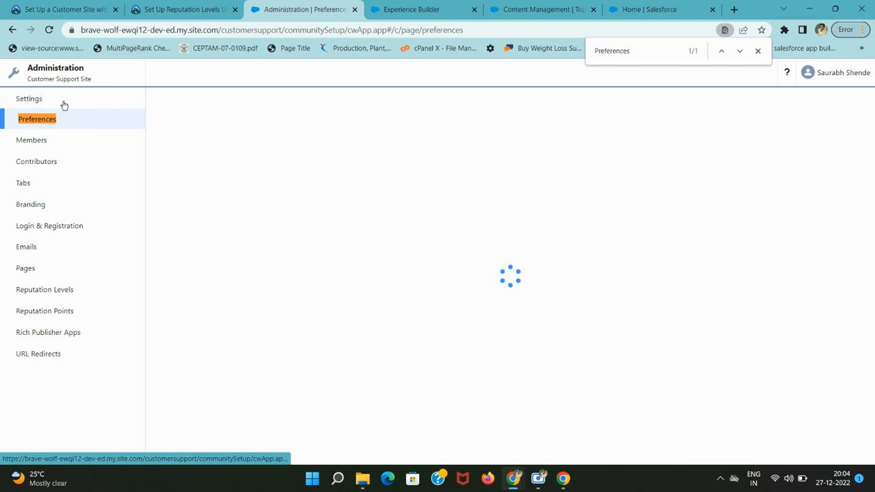
# Search the Preferences page for the option "Enable setup and display of reputation levels" from the Trailhead instructions
pyautogui.click(183, 9)
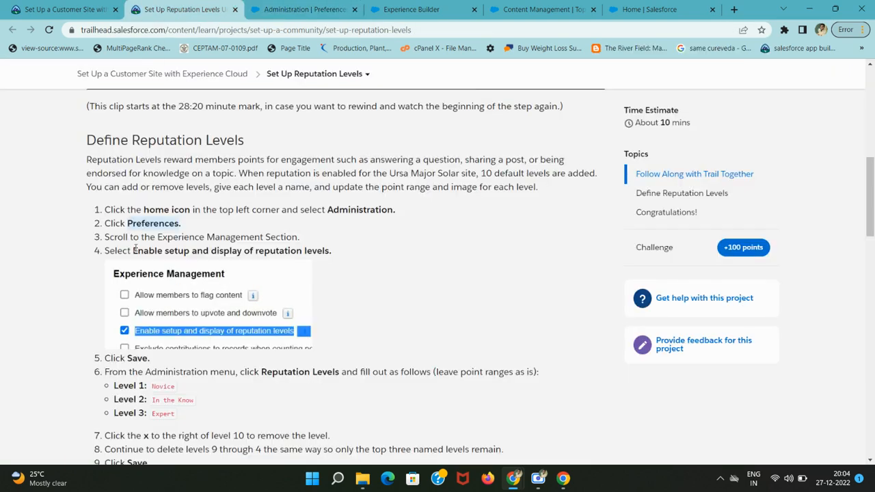
pyautogui.moveTo(134, 251); pyautogui.dragTo(329, 251)
pyautogui.hotkey('ctrl', 'c')
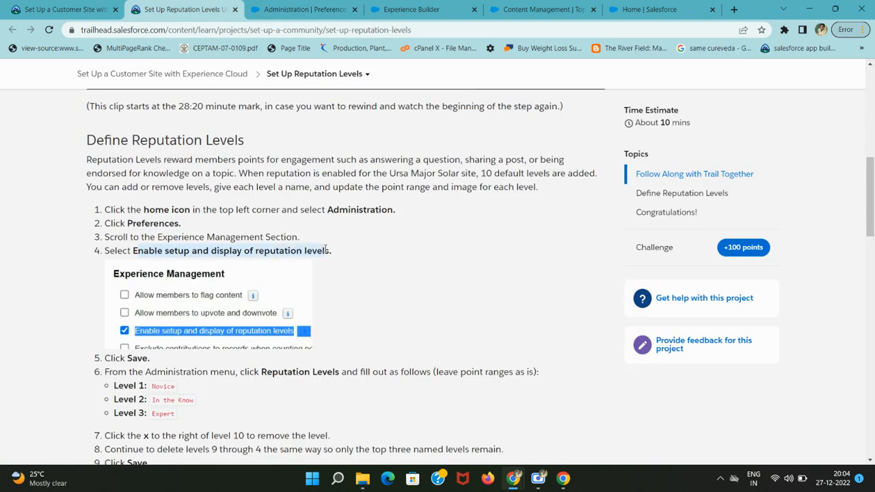
pyautogui.click(286, 8)
pyautogui.hotkey('ctrl', 'f')
pyautogui.hotkey('ctrl', 'v')
pyautogui.scroll(-3, 292, 345)
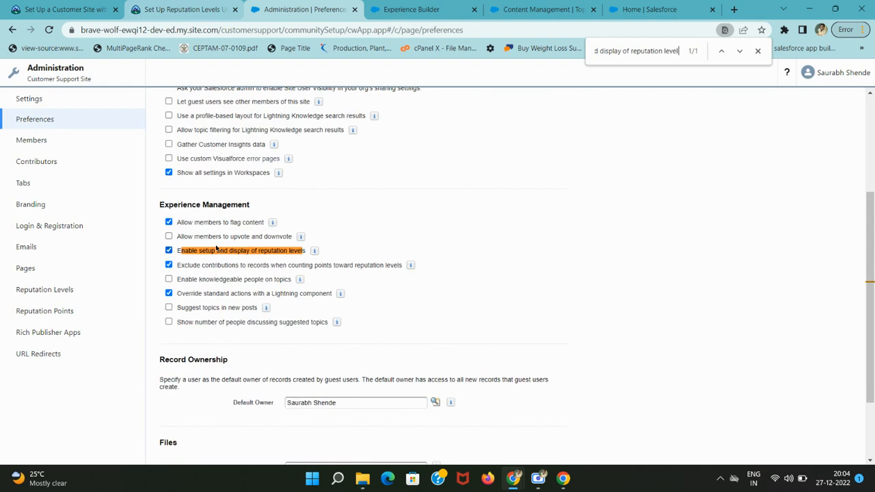
# Check the following Trailhead instructions and save the Customer Support Site's preferences
pyautogui.click(164, 8)
pyautogui.scroll(-2, 174, 346)
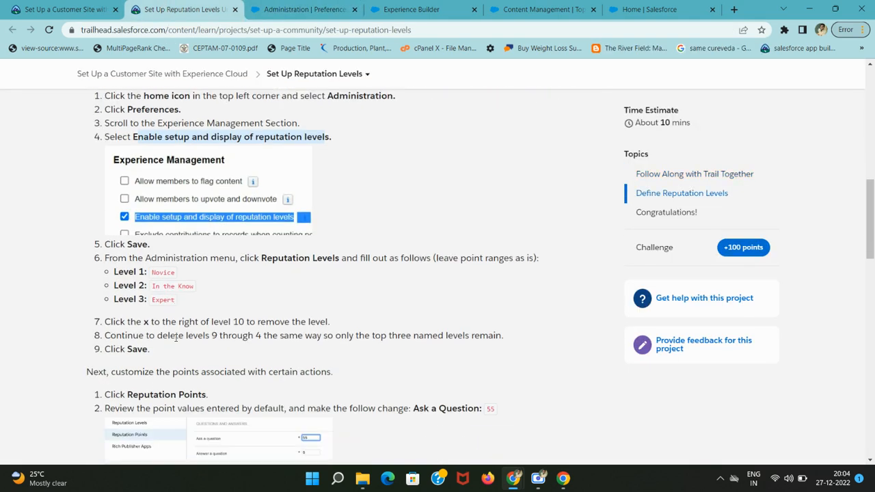
pyautogui.click(296, 6)
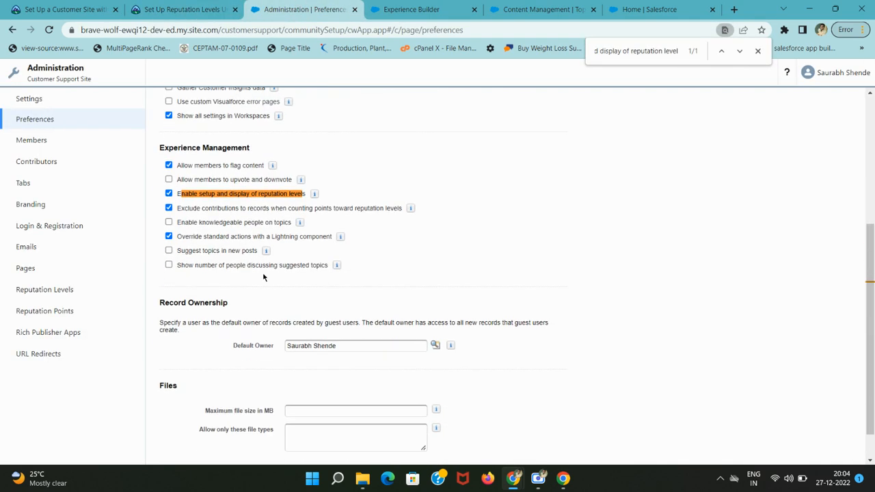
pyautogui.scroll(3, 298, 147)
pyautogui.scroll(-5, 315, 248)
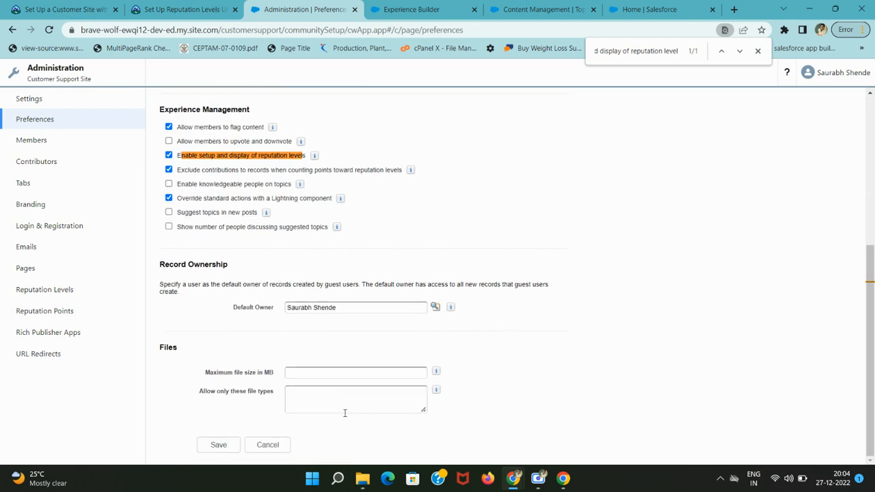
pyautogui.click(226, 446)
# Find and open the site's Reputation Levels page in the Administration workspace, using the name from the Trailhead instructions
pyautogui.click(195, 6)
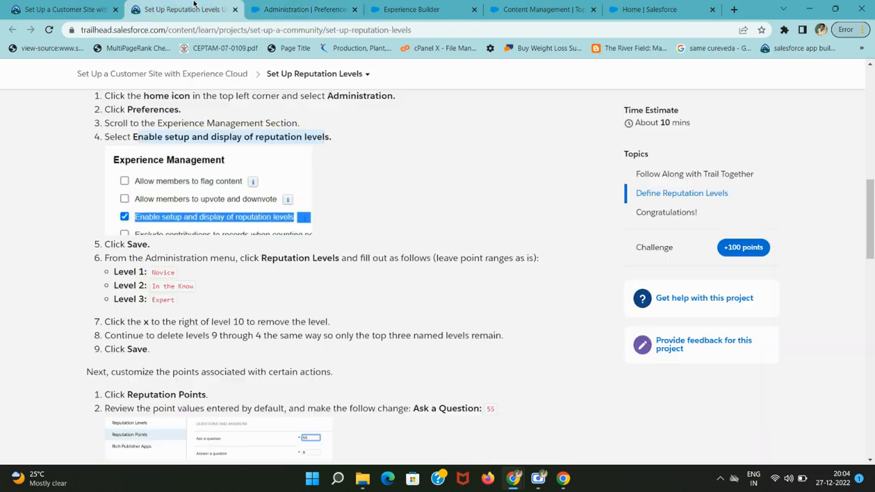
pyautogui.scroll(-1, 152, 282)
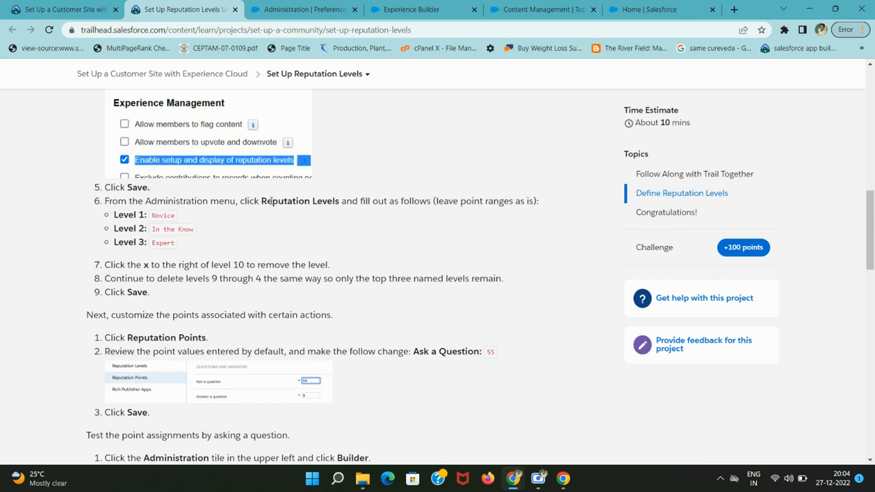
pyautogui.moveTo(262, 201); pyautogui.dragTo(333, 204)
pyautogui.hotkey('ctrl', 'c')
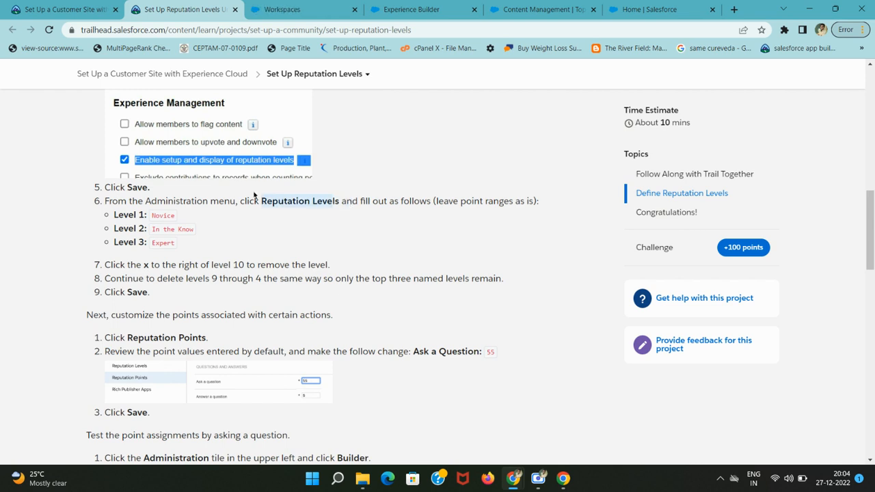
pyautogui.click(286, 4)
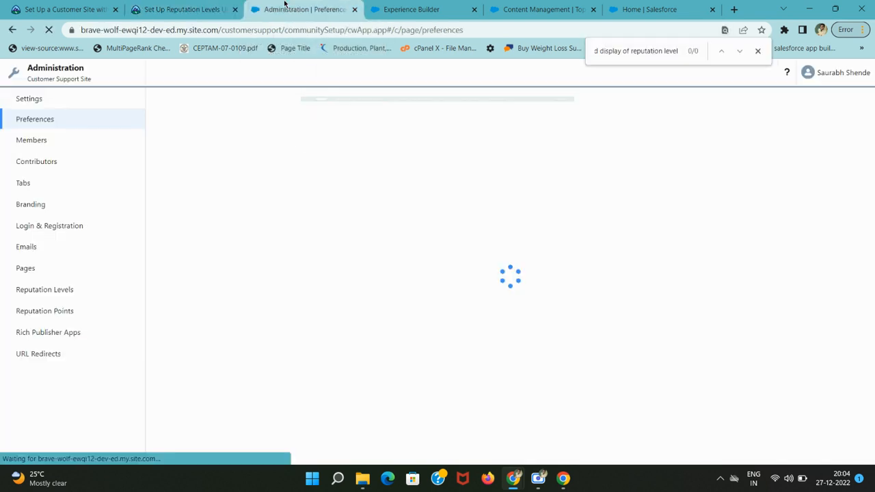
pyautogui.hotkey('ctrl', 'f')
pyautogui.hotkey('ctrl', 'v')
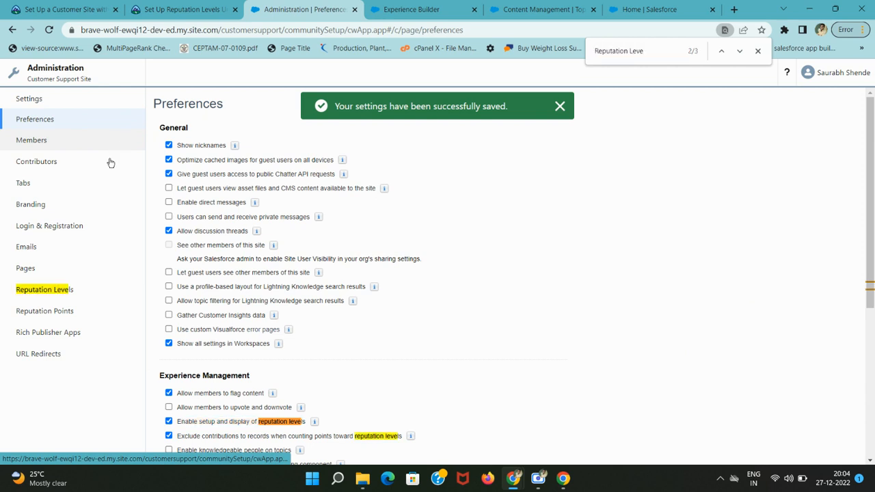
pyautogui.click(54, 290)
# Name reputation level 1 "Novice", as given in the Trailhead instructions
pyautogui.click(218, 6)
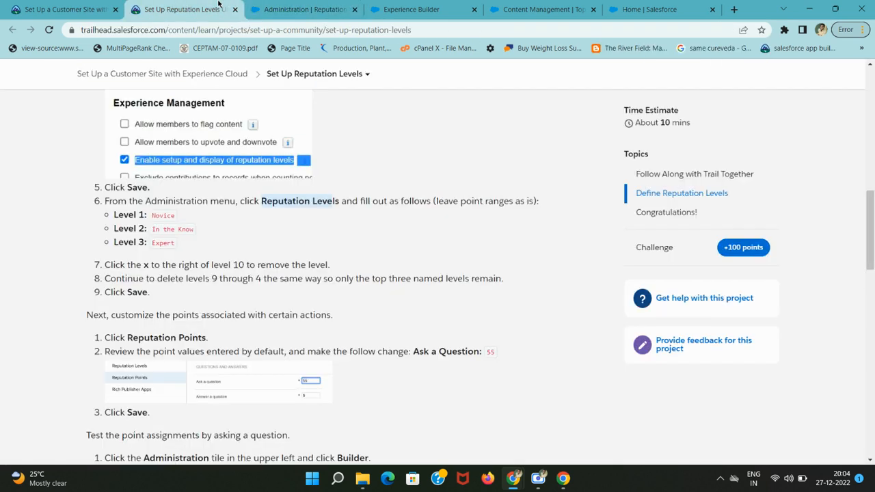
pyautogui.doubleClick(154, 215)
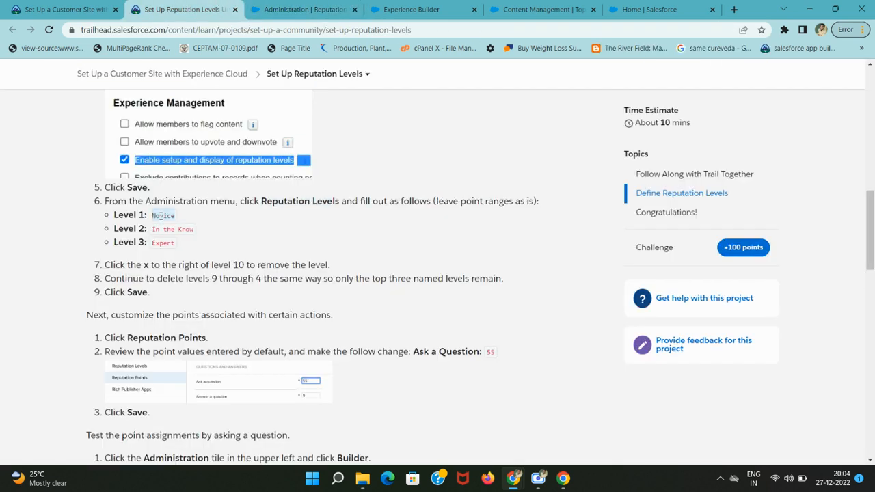
pyautogui.click(301, 9)
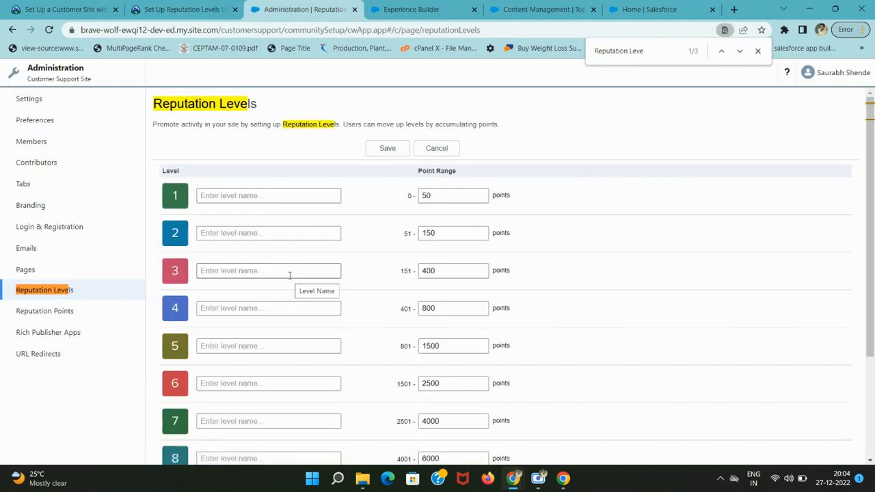
pyautogui.click(758, 51)
pyautogui.click(327, 194)
pyautogui.write('Novice')
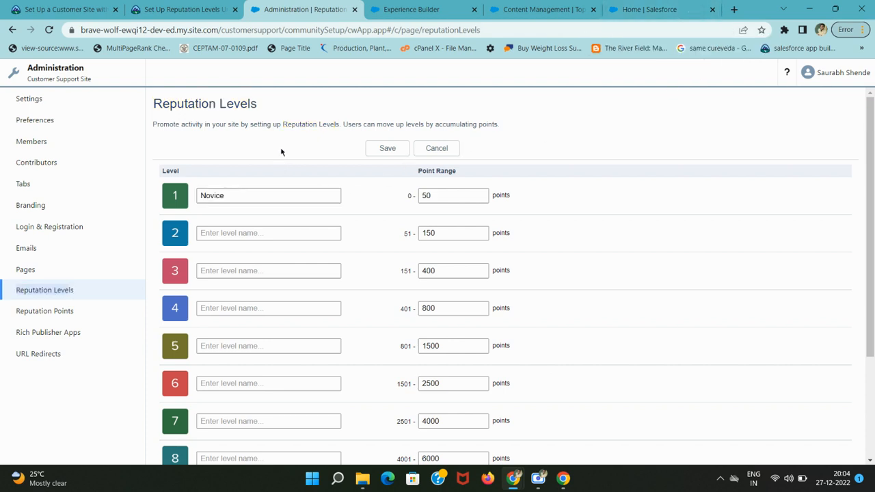
# Copy the level 2 name from the Trailhead instructions and name reputation level 2 "In the Know"
pyautogui.click(195, 9)
pyautogui.moveTo(154, 228); pyautogui.dragTo(205, 236)
pyautogui.hotkey('ctrl', 'c')
pyautogui.click(159, 231)
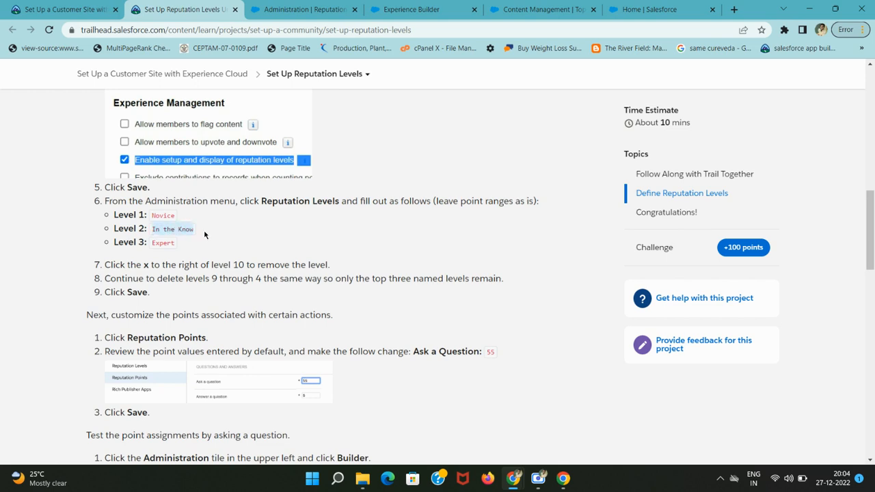
pyautogui.click(281, 4)
pyautogui.click(236, 230)
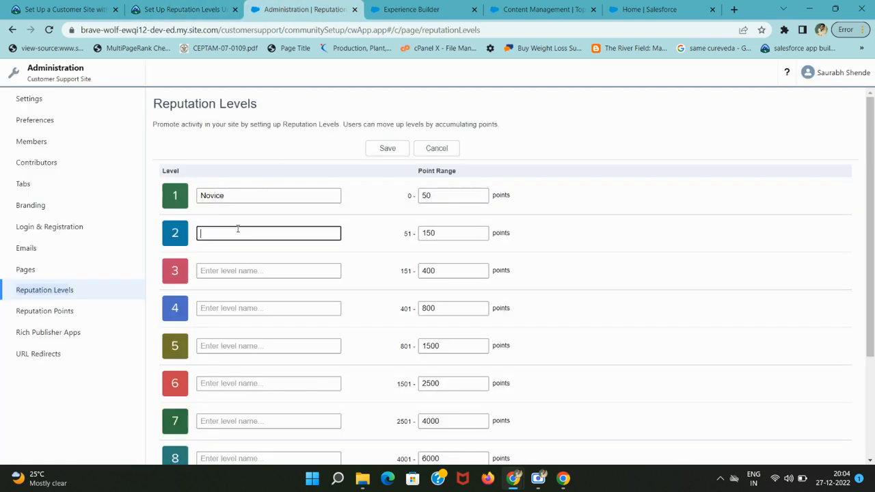
pyautogui.hotkey('ctrl', 'v')
# Copy the level 3 name from the Trailhead instructions and name reputation level 3 "Expert"
pyautogui.click(203, 3)
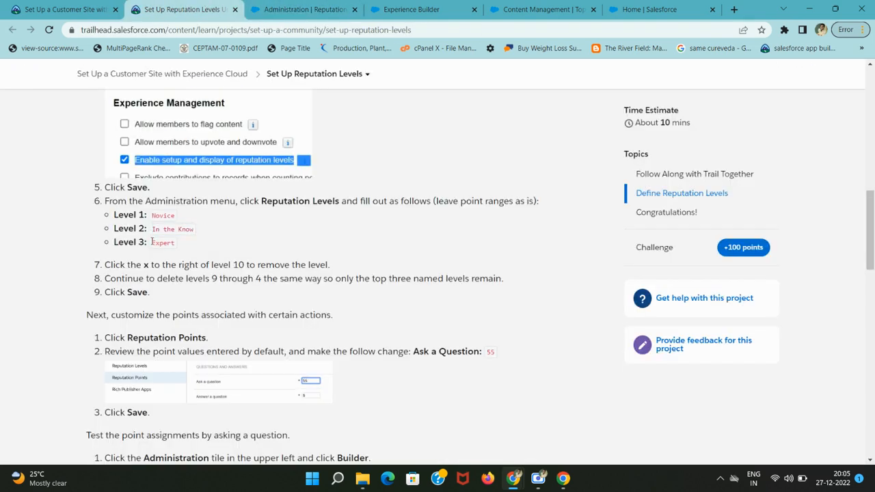
pyautogui.moveTo(151, 240); pyautogui.dragTo(177, 240)
pyautogui.hotkey('ctrl', 'c')
pyautogui.click(254, 5)
pyautogui.click(267, 271)
pyautogui.hotkey('ctrl', 'v')
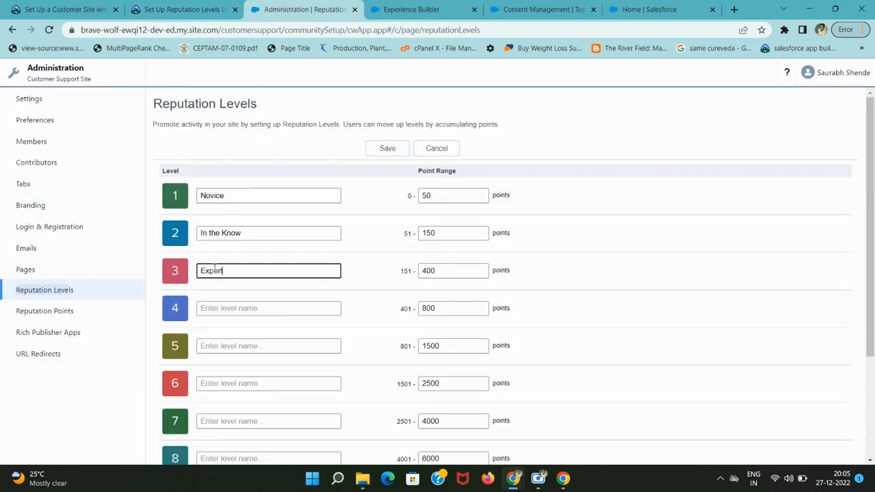
# Remove reputation levels 10 through 4, following the Trailhead instructions, so that only the three named levels remain
pyautogui.click(211, 3)
pyautogui.scroll(-2, 179, 224)
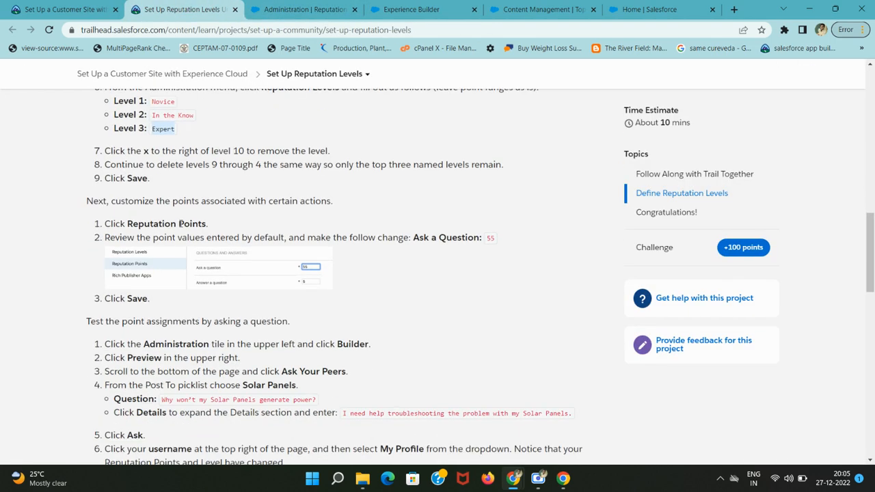
pyautogui.click(303, 8)
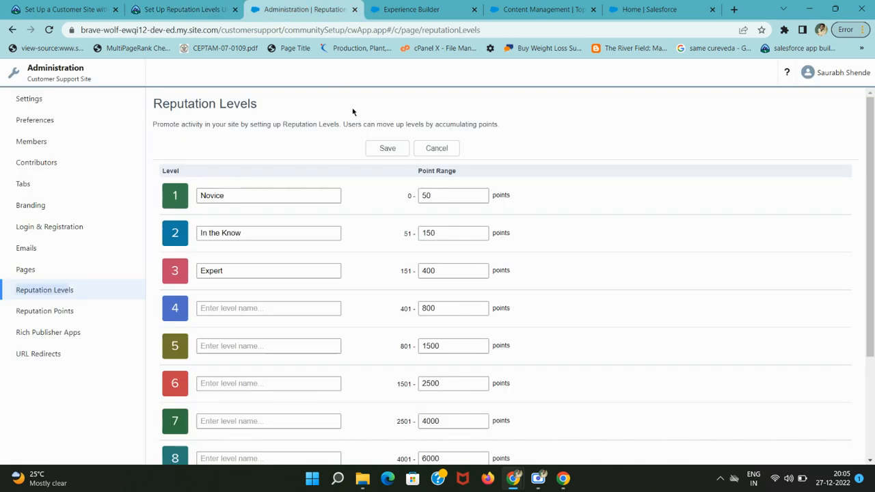
pyautogui.click(179, 9)
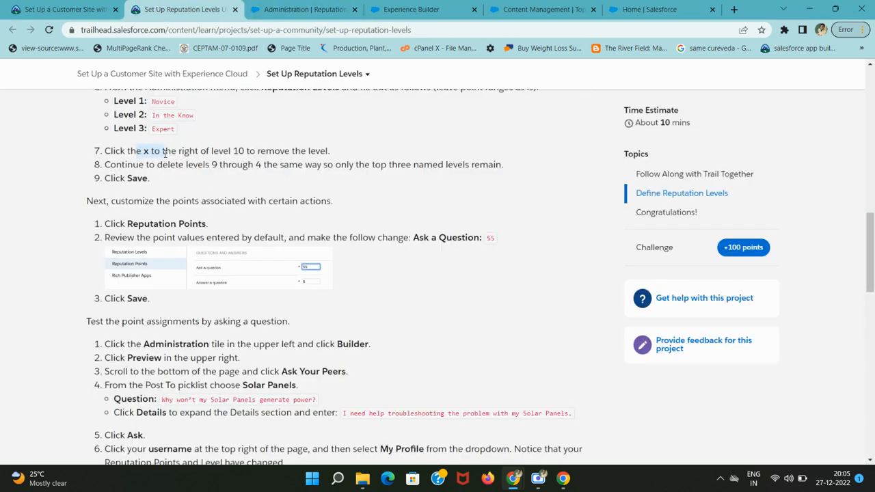
pyautogui.moveTo(136, 149); pyautogui.dragTo(271, 147)
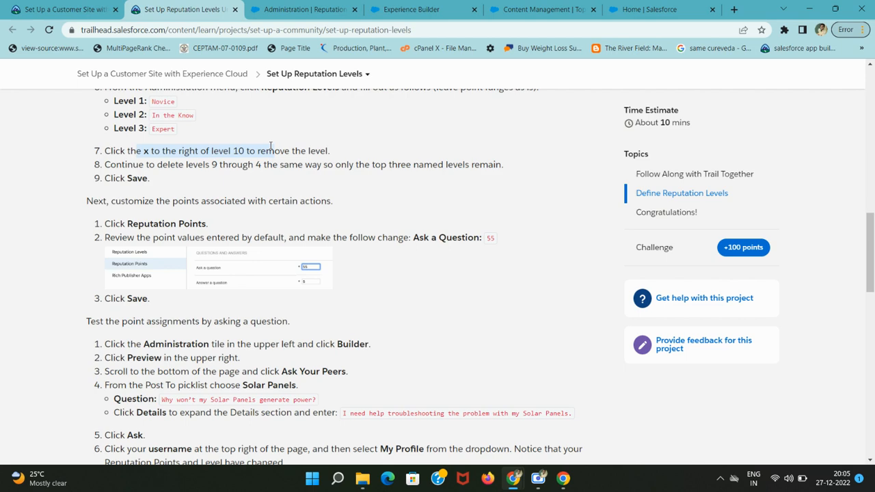
pyautogui.click(146, 155)
pyautogui.click(301, 10)
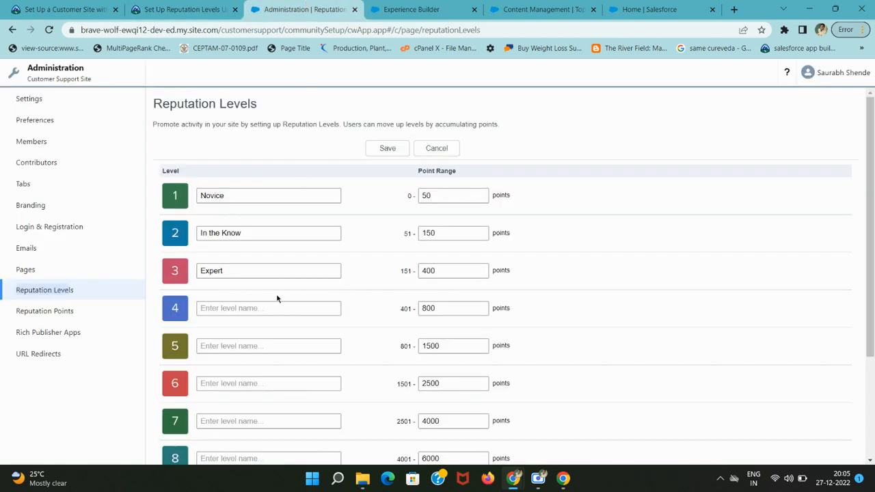
pyautogui.scroll(-2, 376, 324)
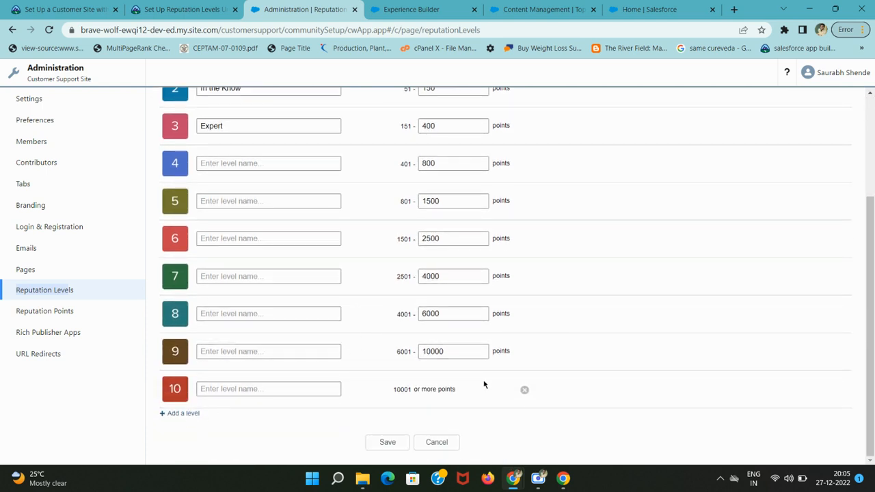
pyautogui.click(525, 390)
pyautogui.click(525, 390)
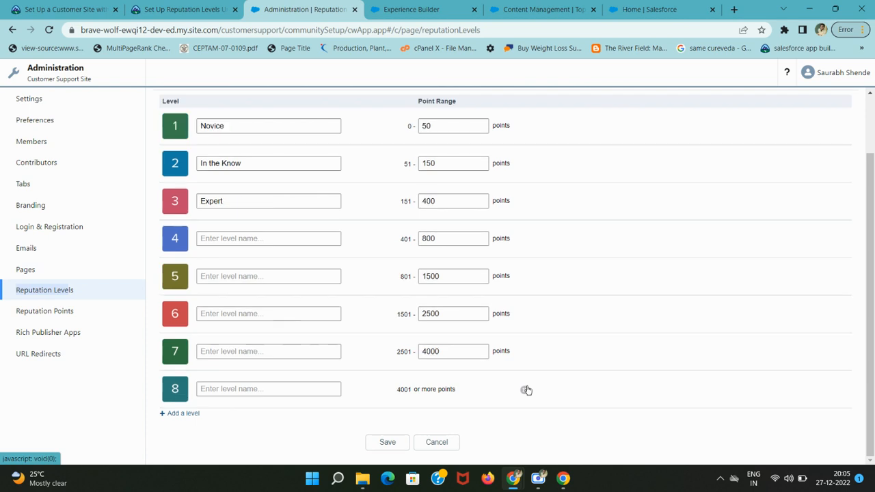
pyautogui.click(526, 389)
pyautogui.click(525, 387)
pyautogui.click(525, 387)
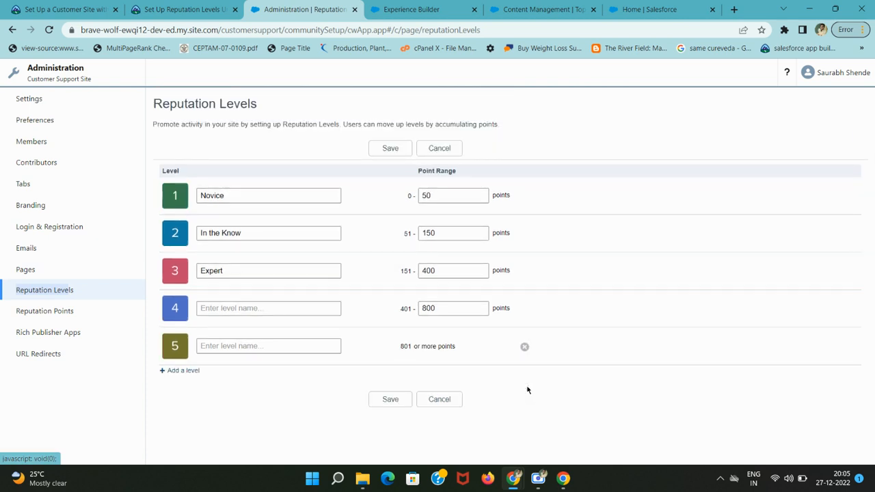
pyautogui.click(525, 349)
pyautogui.click(525, 311)
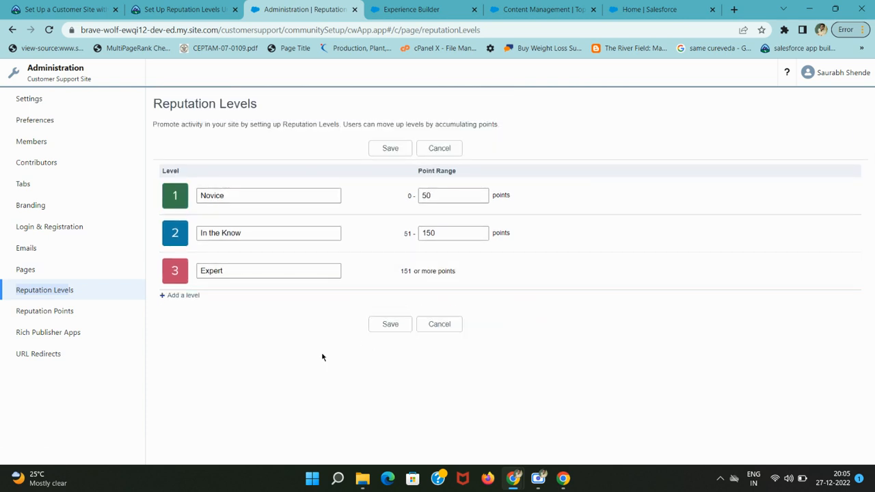
pyautogui.click(149, 9)
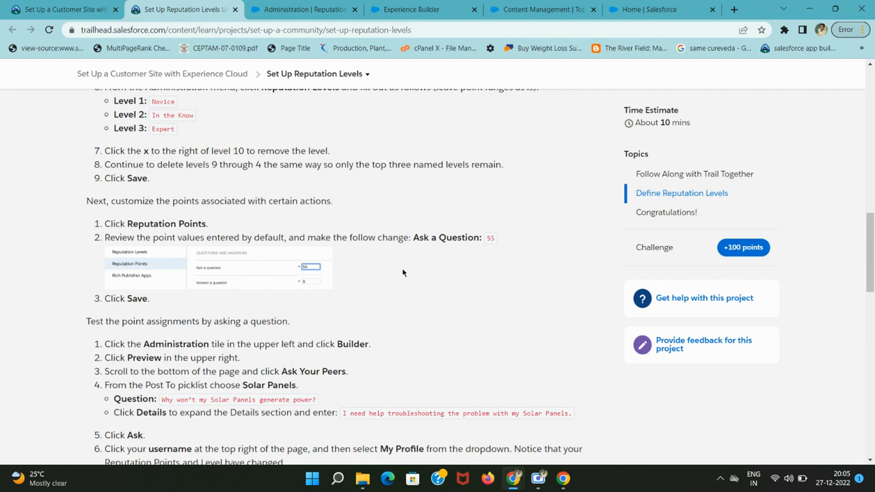
pyautogui.click(301, 10)
pyautogui.click(181, 8)
pyautogui.click(287, 8)
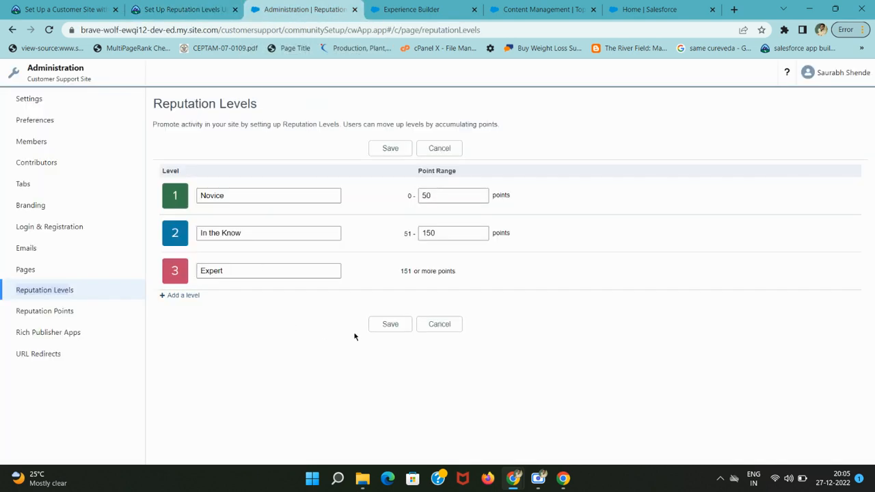
pyautogui.click(192, 296)
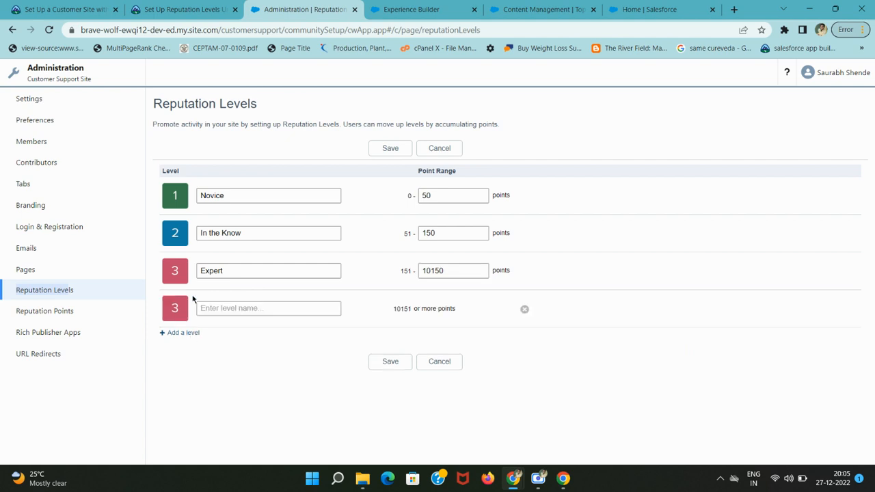
pyautogui.click(210, 309)
pyautogui.click(525, 309)
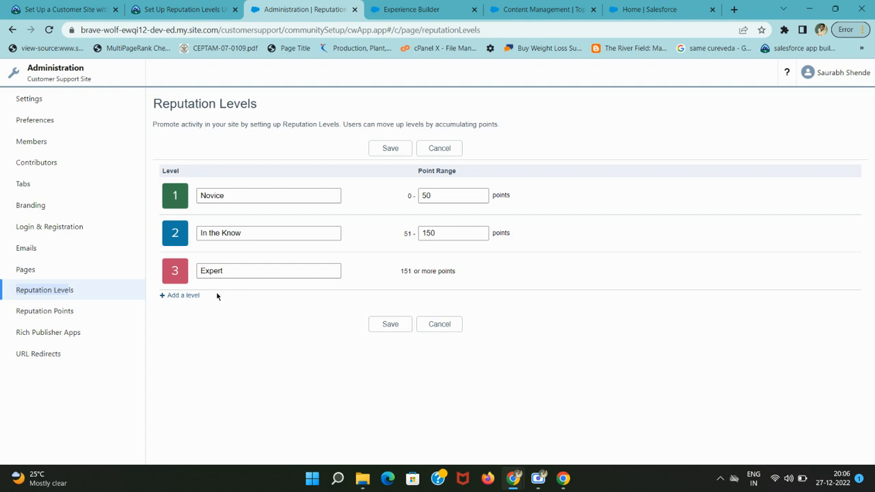
pyautogui.click(183, 296)
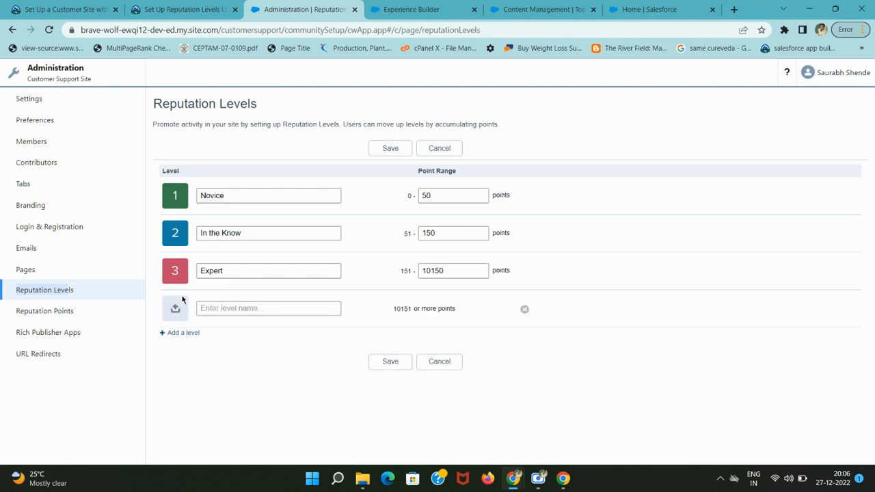
pyautogui.click(183, 10)
pyautogui.moveTo(209, 166); pyautogui.dragTo(295, 164)
pyautogui.click(305, 9)
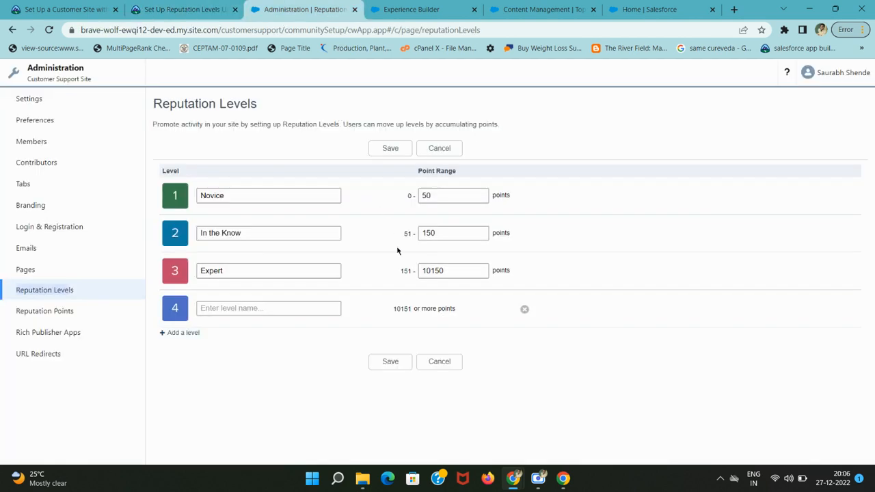
pyautogui.click(525, 310)
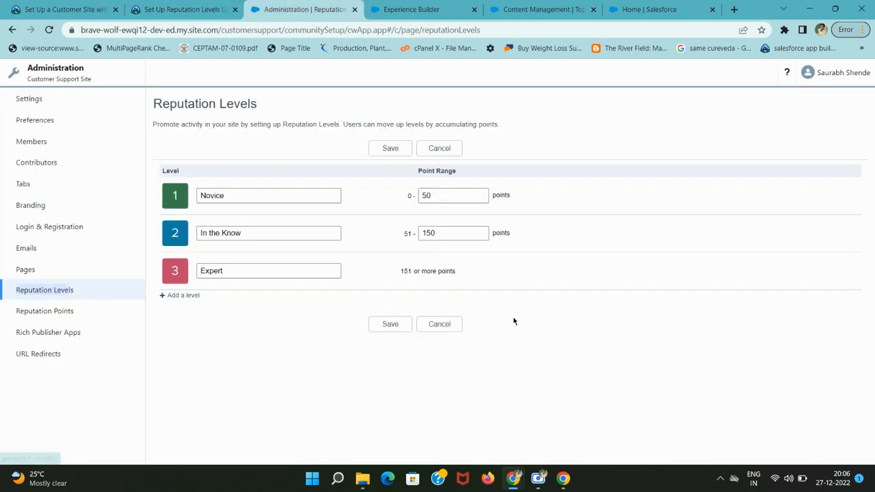
# Save the reputation levels and open the Reputation Points page, using its name from the Trailhead instructions
pyautogui.click(397, 327)
pyautogui.click(191, 6)
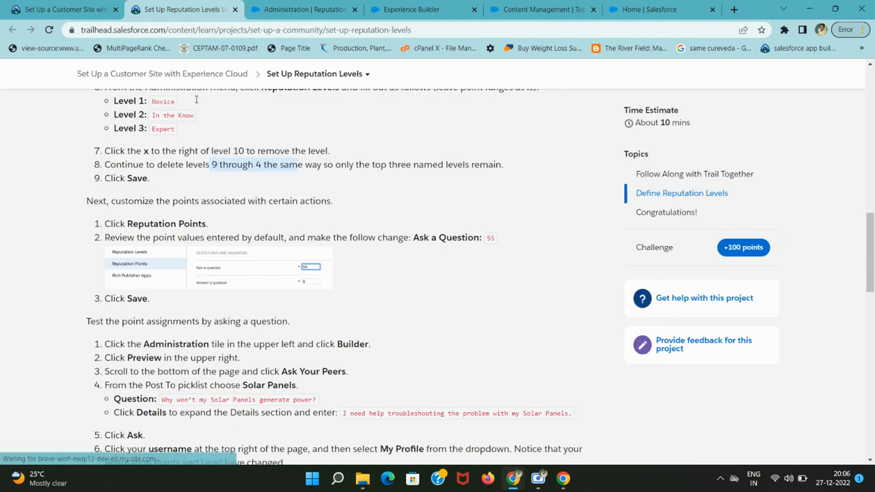
pyautogui.click(127, 223)
pyautogui.moveTo(127, 224); pyautogui.dragTo(207, 223)
pyautogui.hotkey('ctrl', 'c')
pyautogui.click(301, 10)
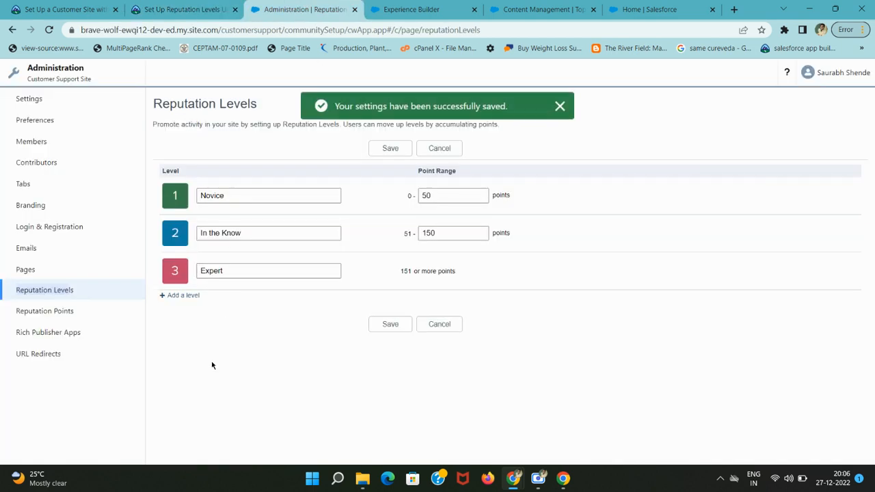
pyautogui.hotkey('ctrl', 'f')
pyautogui.hotkey('ctrl', 'v')
pyautogui.click(31, 314)
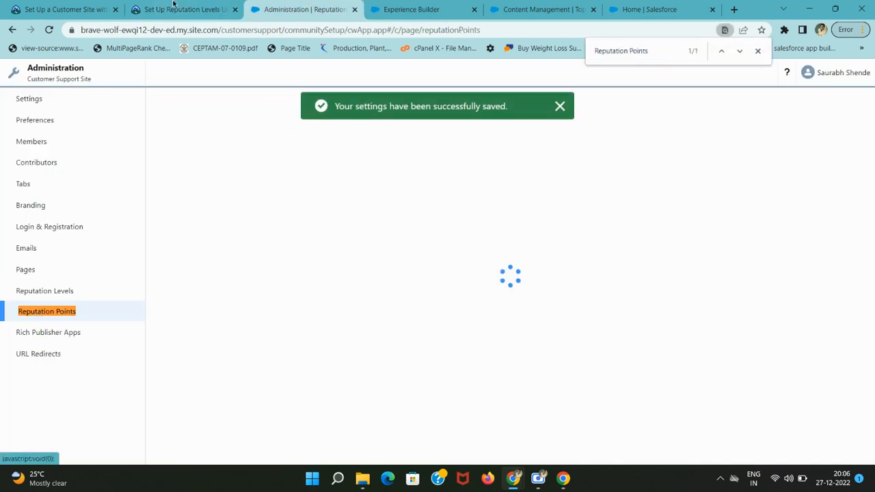
# Locate the "Ask a question" event among the reputation points, using its name from the Trailhead instructions
pyautogui.click(178, 9)
pyautogui.moveTo(412, 239); pyautogui.dragTo(498, 242)
pyautogui.click(304, 9)
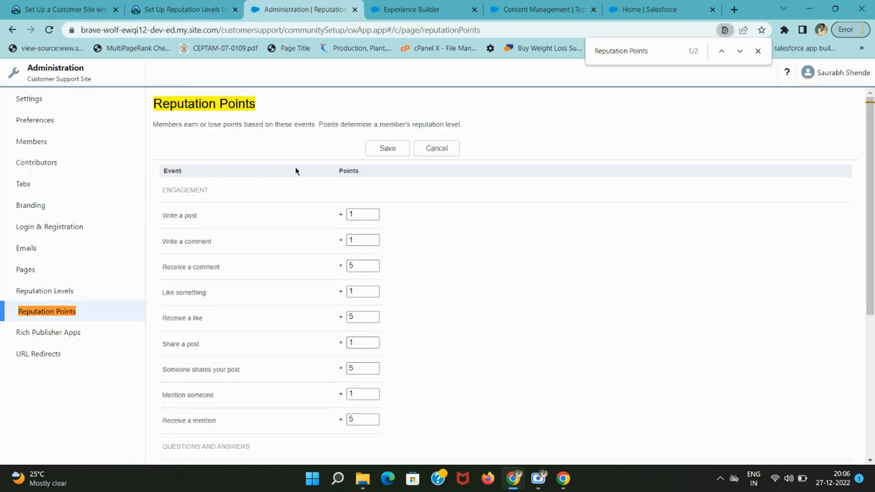
pyautogui.click(177, 9)
pyautogui.click(436, 242)
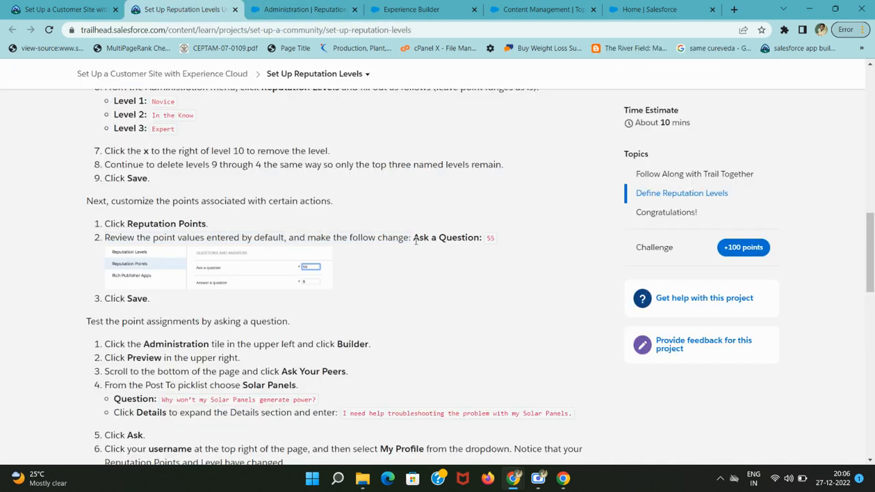
pyautogui.moveTo(413, 238); pyautogui.dragTo(484, 239)
pyautogui.click(285, 4)
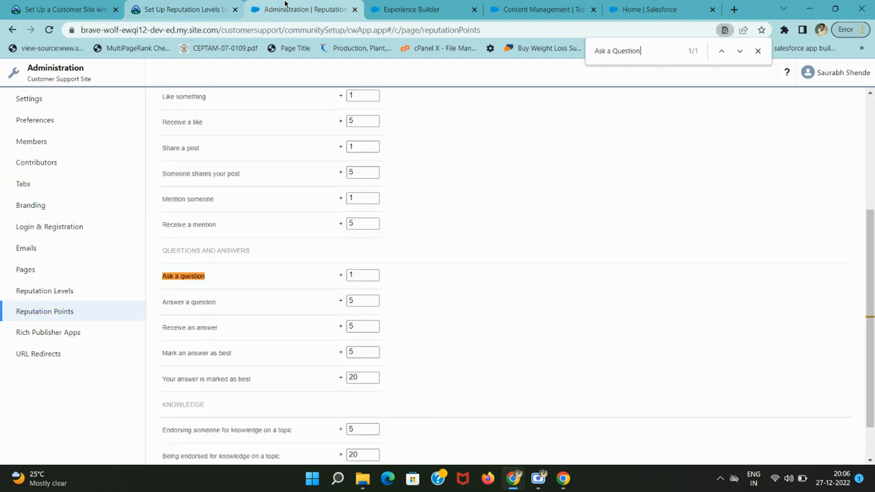
# Set the points for the "Ask a question" event to 55 and save the reputation points
pyautogui.click(192, 7)
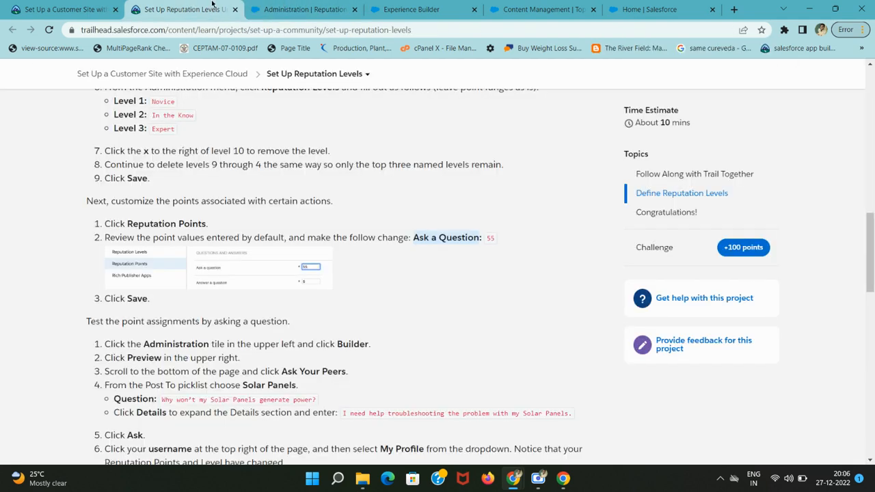
pyautogui.click(294, 8)
pyautogui.click(366, 277)
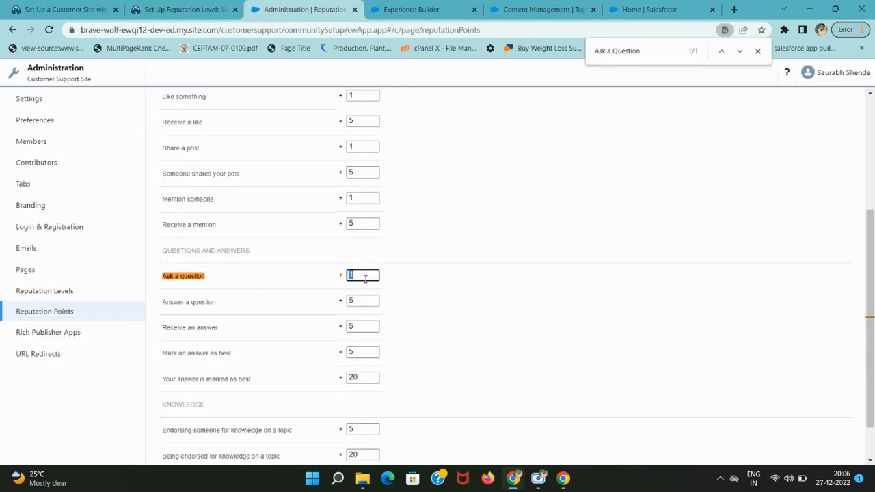
pyautogui.write('55')
pyautogui.click(435, 311)
pyautogui.click(184, 10)
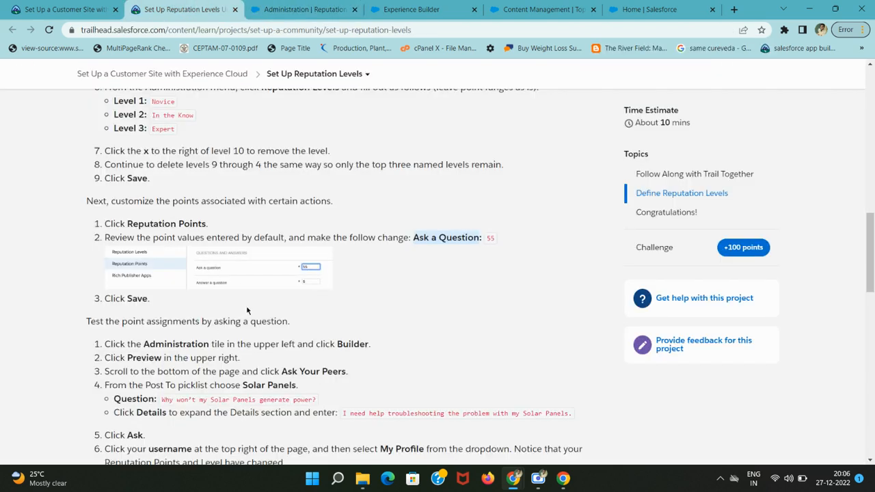
pyautogui.scroll(-1, 248, 310)
pyautogui.click(304, 9)
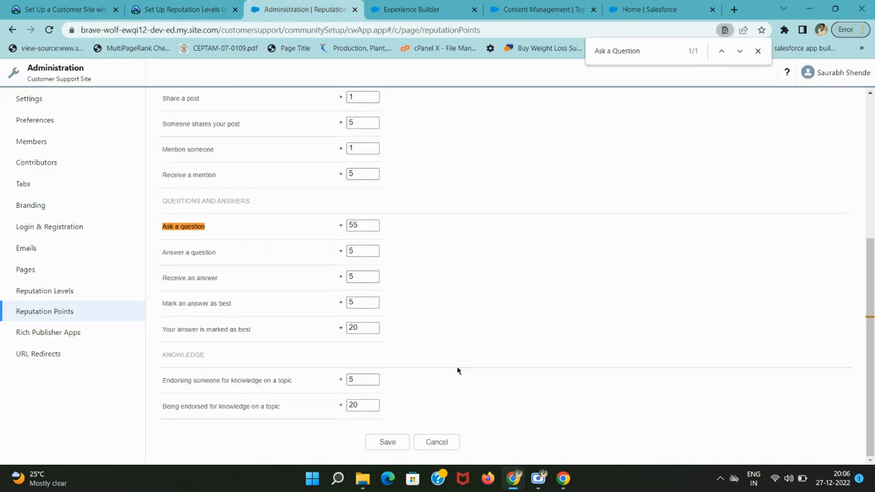
pyautogui.click(388, 442)
# Find the Administration workspace switcher named in the Trailhead instructions and open the site's Builder workspace from it
pyautogui.click(197, 5)
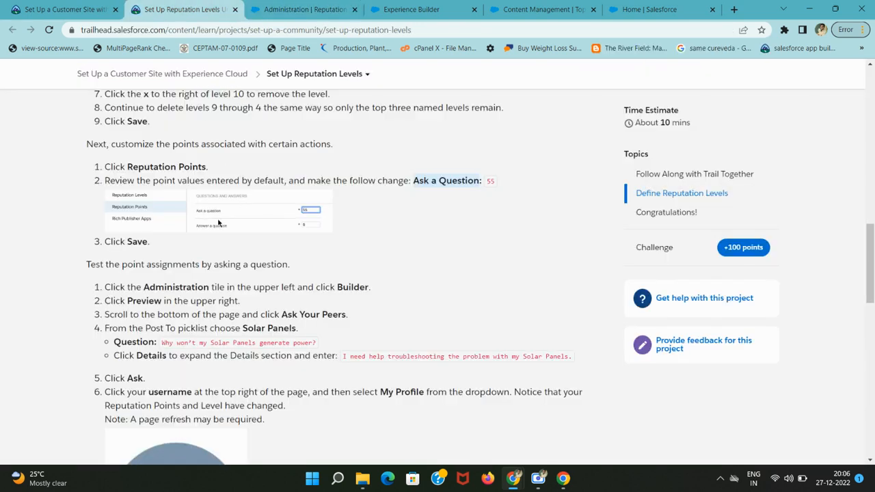
pyautogui.scroll(-1, 174, 252)
pyautogui.doubleClick(171, 230)
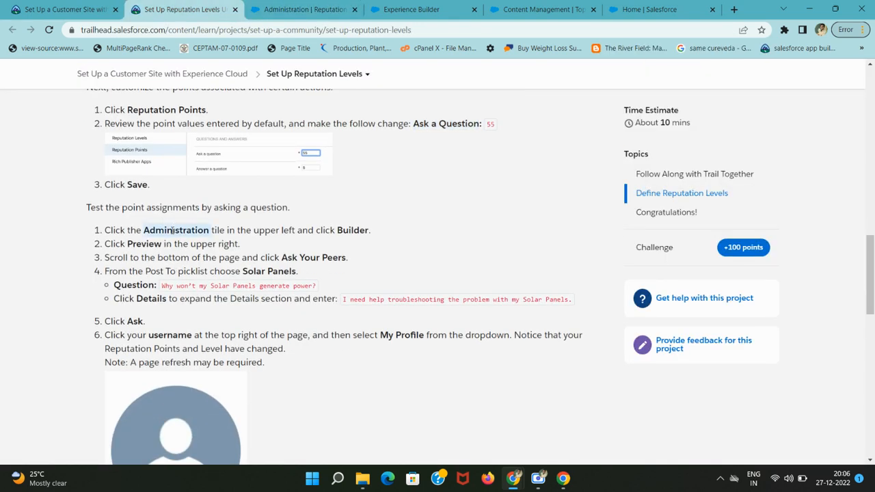
pyautogui.hotkey('ctrl', 'c')
pyautogui.click(304, 9)
pyautogui.hotkey('ctrl', 'f')
pyautogui.hotkey('ctrl', 'v')
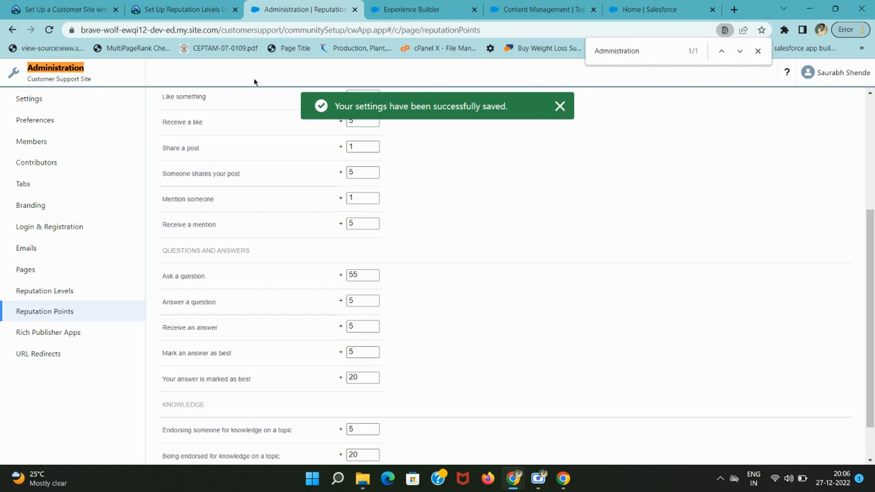
pyautogui.click(183, 10)
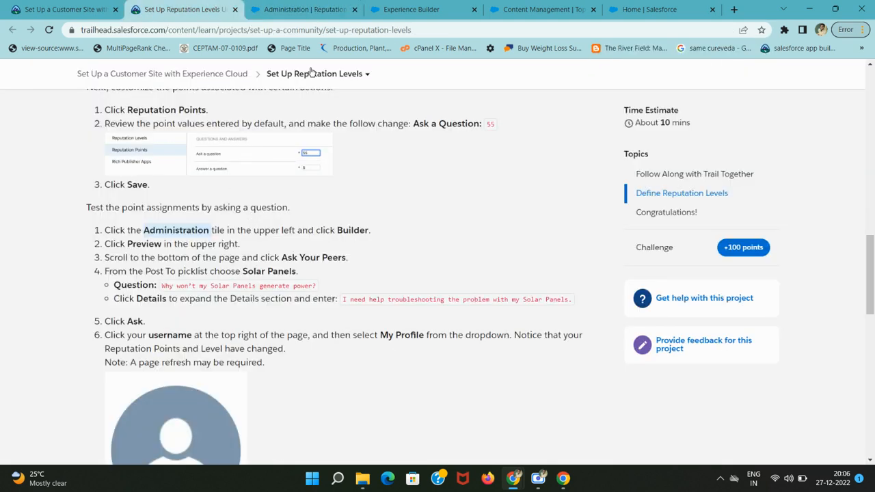
pyautogui.click(304, 9)
pyautogui.click(76, 78)
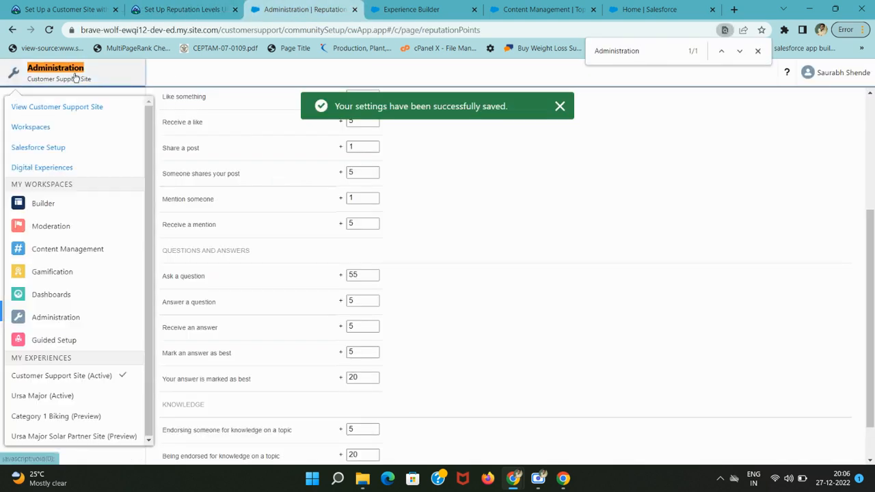
pyautogui.click(52, 201)
# Place the new Experience Builder tab beside the Trailhead tab, check the instructions and return to Experience Builder
pyautogui.click(138, 5)
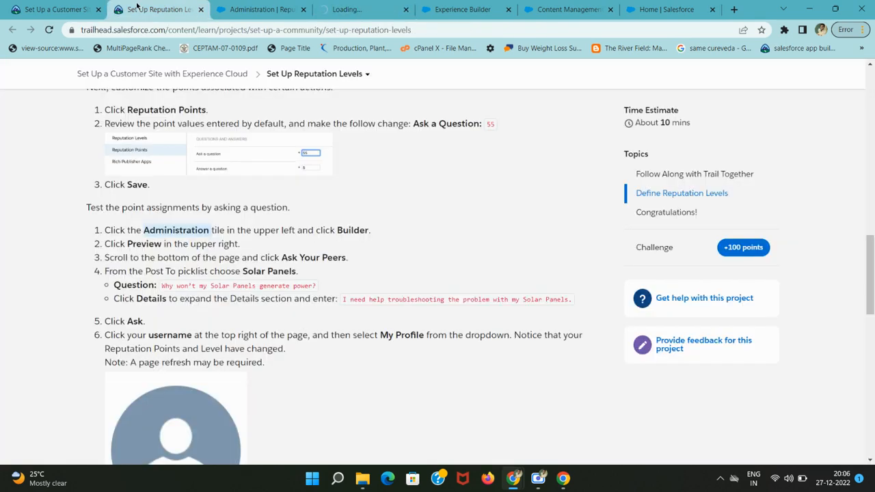
pyautogui.moveTo(378, 4); pyautogui.dragTo(291, 6)
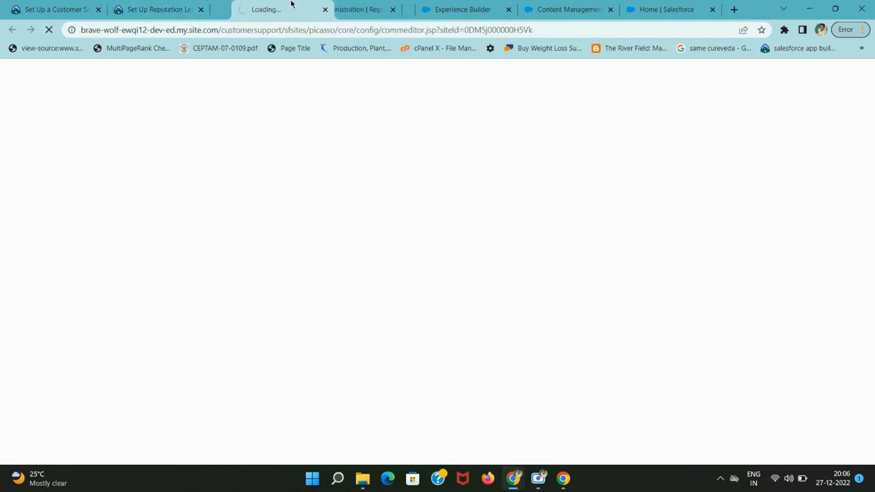
pyautogui.click(174, 9)
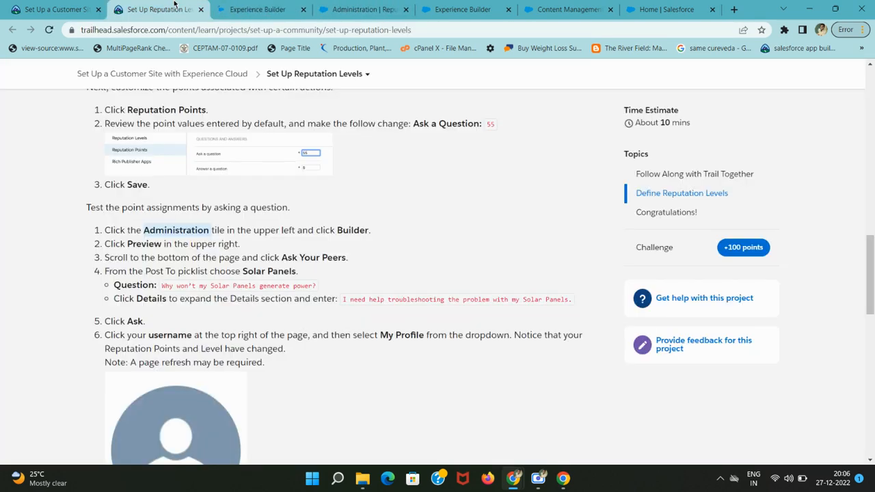
pyautogui.click(258, 9)
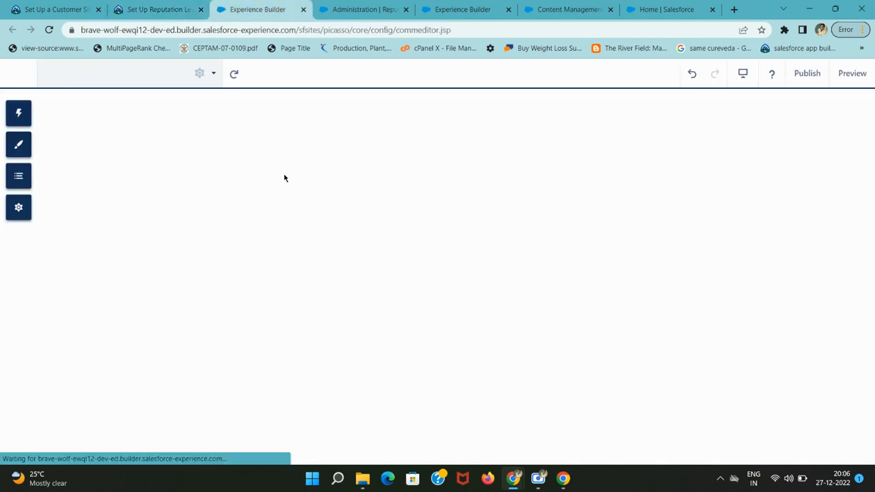
# Check the Trailhead instructions, open the site's home page in Preview mode and look through it
pyautogui.click(176, 4)
pyautogui.click(244, 4)
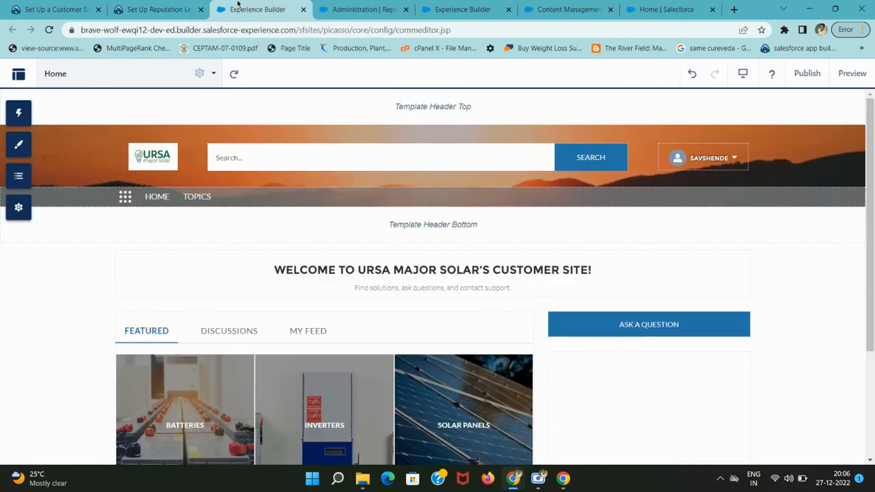
pyautogui.click(846, 73)
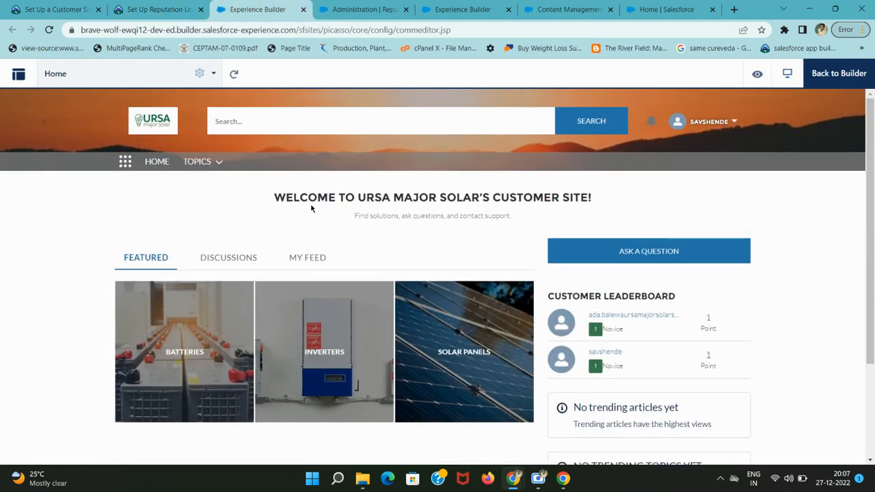
pyautogui.scroll(-2, 377, 254)
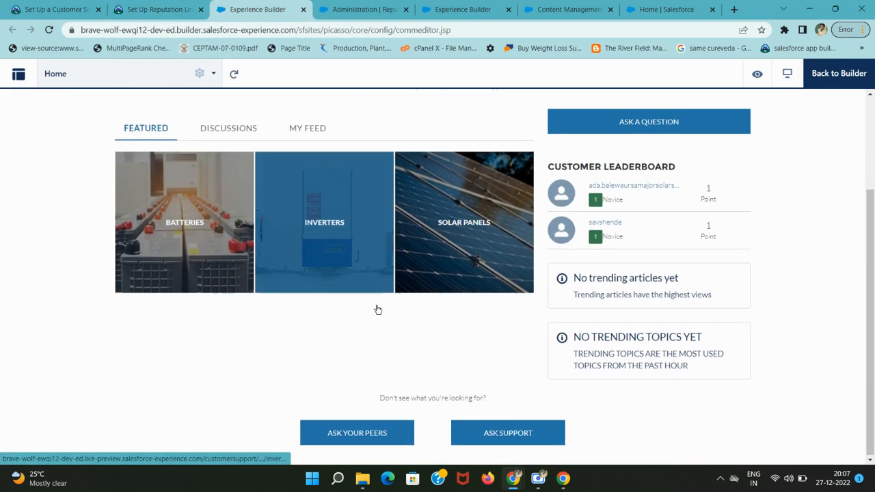
pyautogui.scroll(2, 306, 249)
# Copy "Ask Your Peers" from the Trailhead instructions, find it on the previewed home page and open its question form
pyautogui.click(147, 3)
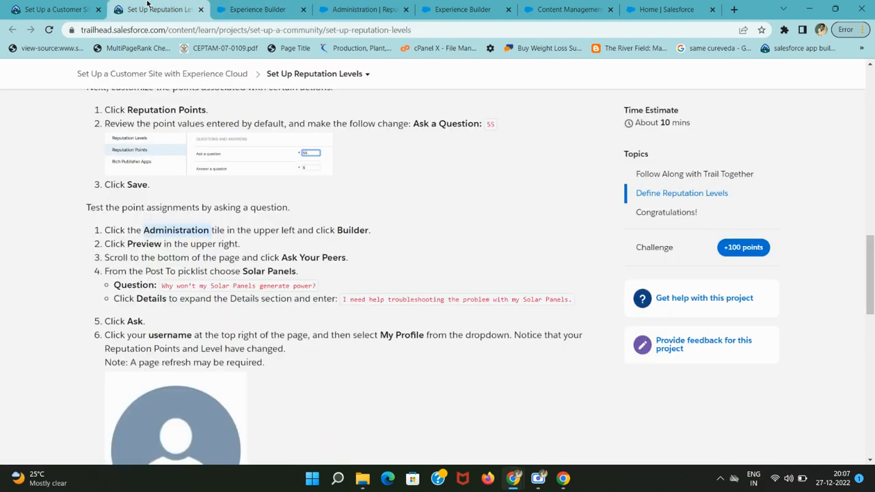
pyautogui.moveTo(195, 244); pyautogui.dragTo(228, 245)
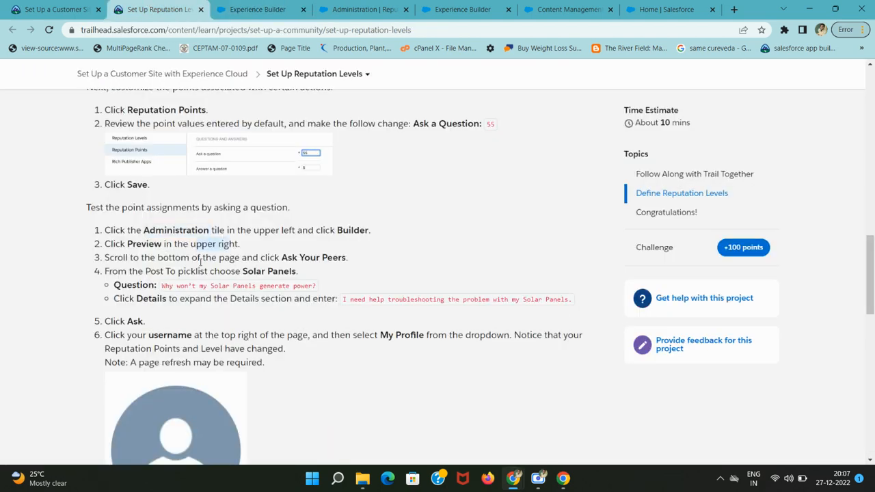
pyautogui.moveTo(106, 258); pyautogui.dragTo(344, 256)
pyautogui.click(253, 4)
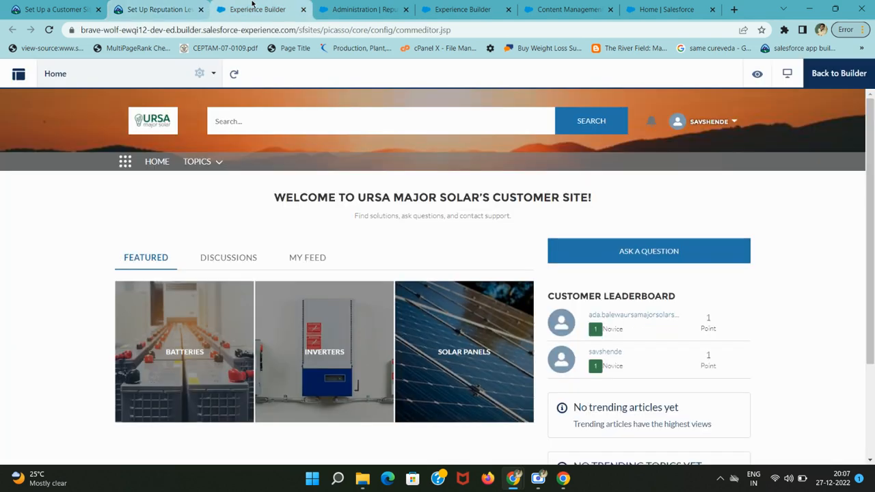
pyautogui.hotkey('ctrl', 'f')
pyautogui.hotkey('ctrl', 'v')
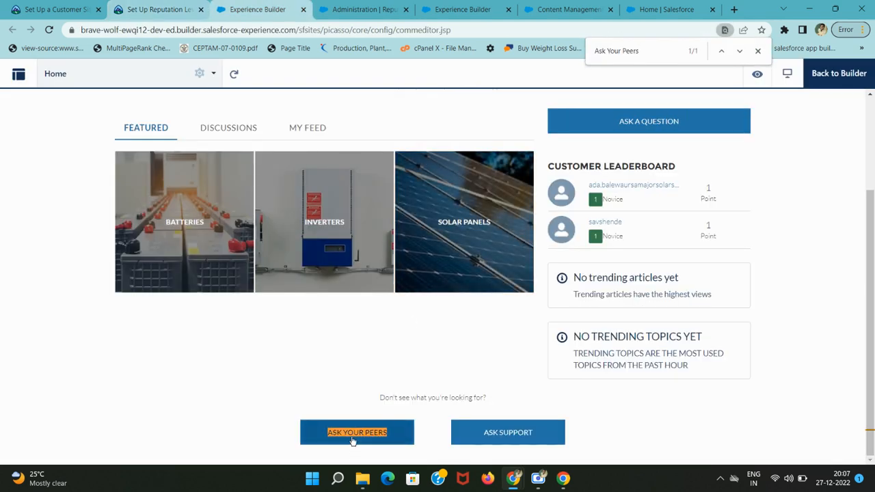
pyautogui.hotkey('ctrl', 'shift', 'Tab')
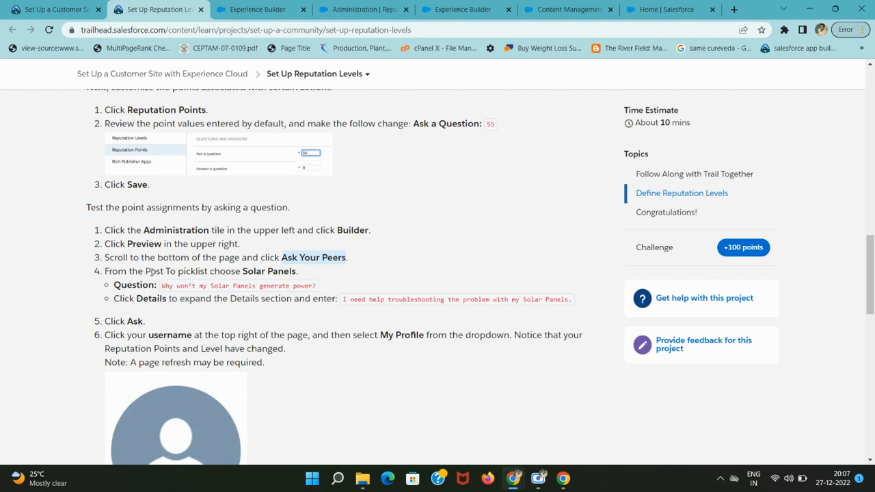
pyautogui.click(257, 9)
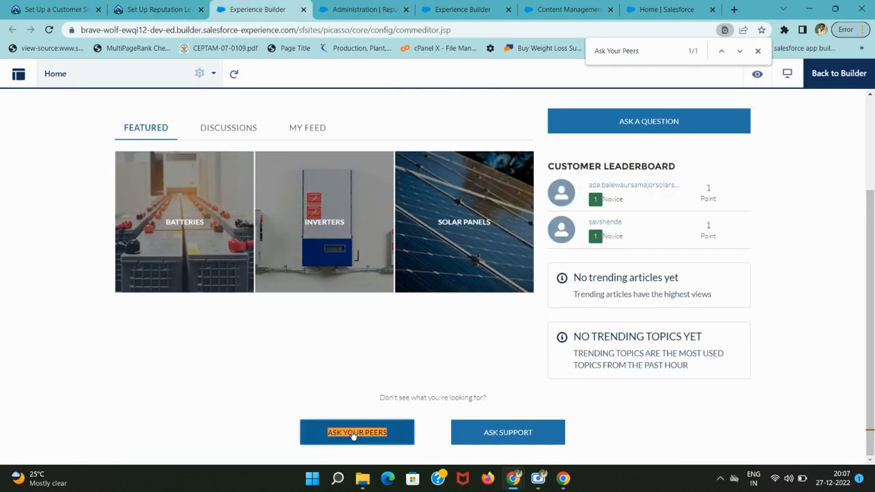
# Check the Post To instruction on Trailhead and choose Solar Panels as the question's Post To topic
pyautogui.click(159, 9)
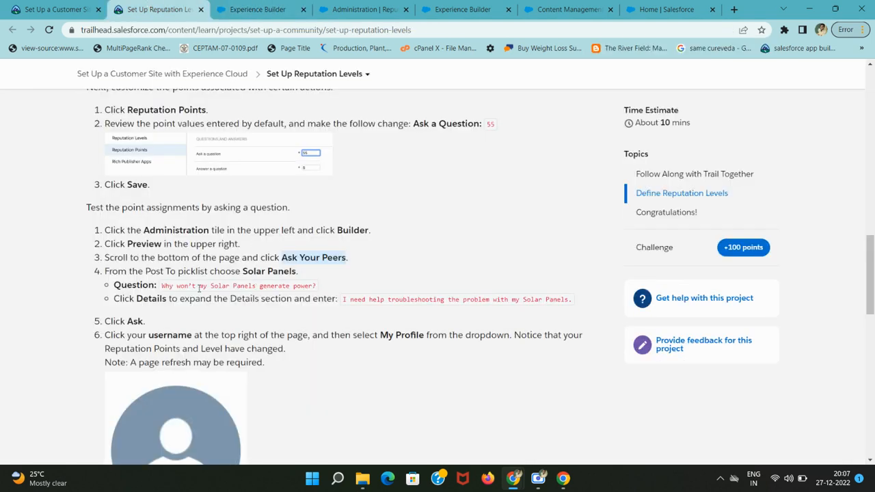
pyautogui.moveTo(105, 270); pyautogui.dragTo(276, 272)
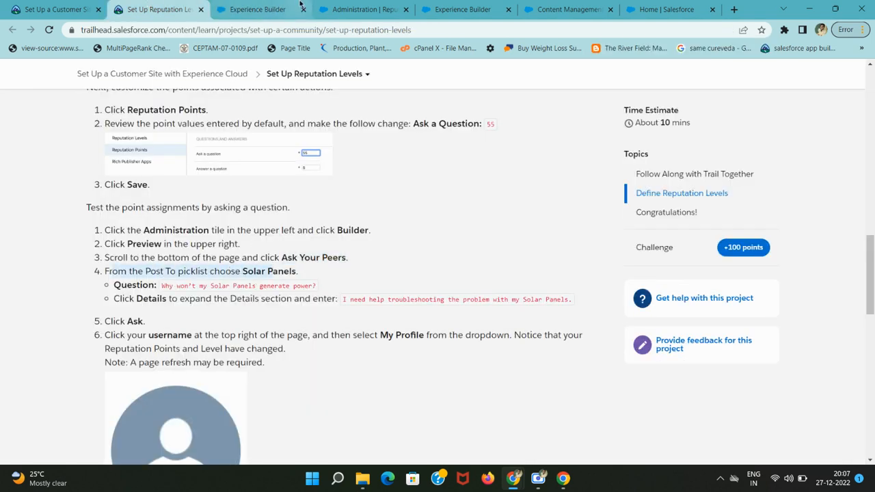
pyautogui.click(253, 9)
pyautogui.click(376, 179)
pyautogui.click(359, 199)
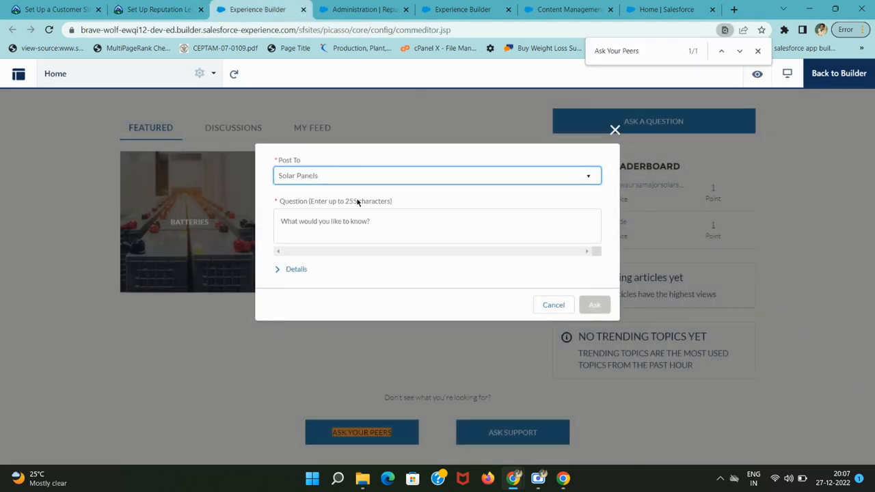
# Copy "Why won't my Solar Panels generate power?" from the Trailhead instructions into the form's Question field
pyautogui.click(191, 5)
pyautogui.moveTo(161, 287); pyautogui.dragTo(330, 291)
pyautogui.hotkey('ctrl', 'c')
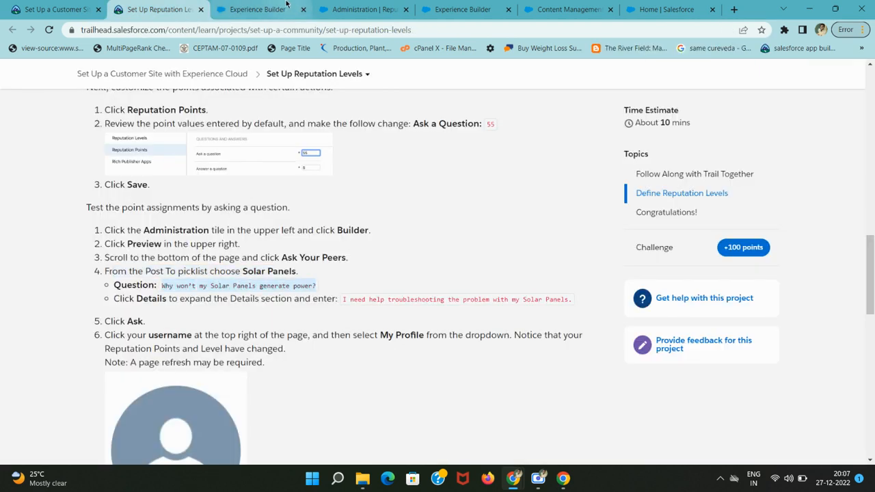
pyautogui.click(273, 10)
pyautogui.click(351, 221)
pyautogui.hotkey('ctrl', 'v')
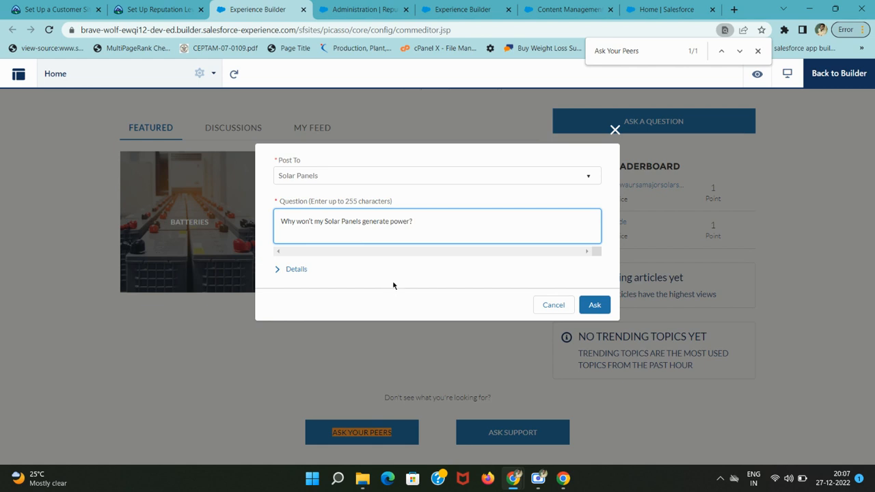
# Expand the question's Details section and enter "I need help troubleshooting the problem with my Solar Panels." from the instructions
pyautogui.click(171, 10)
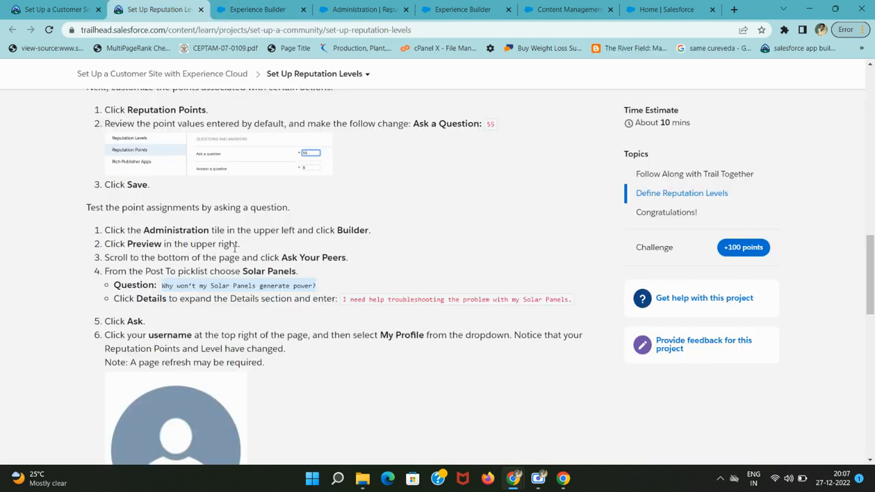
pyautogui.moveTo(343, 299); pyautogui.dragTo(571, 301)
pyautogui.hotkey('ctrl', 'c')
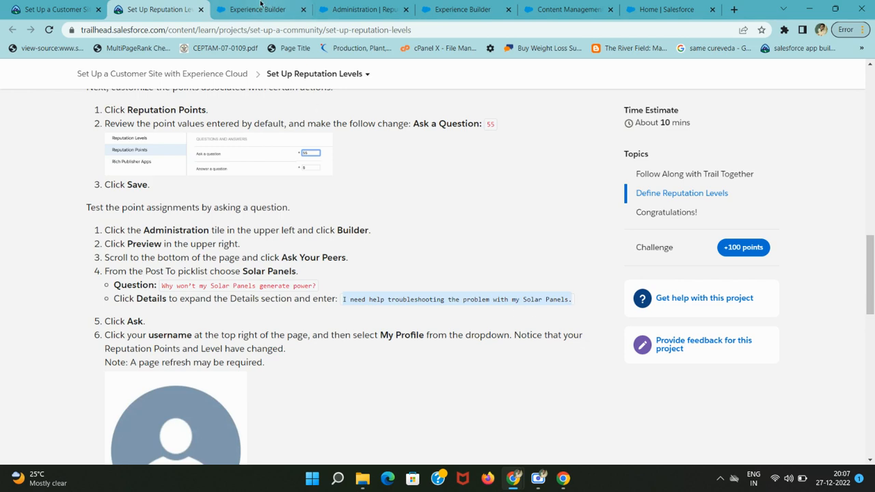
pyautogui.hotkey('ctrl', 'Tab')
pyautogui.click(292, 273)
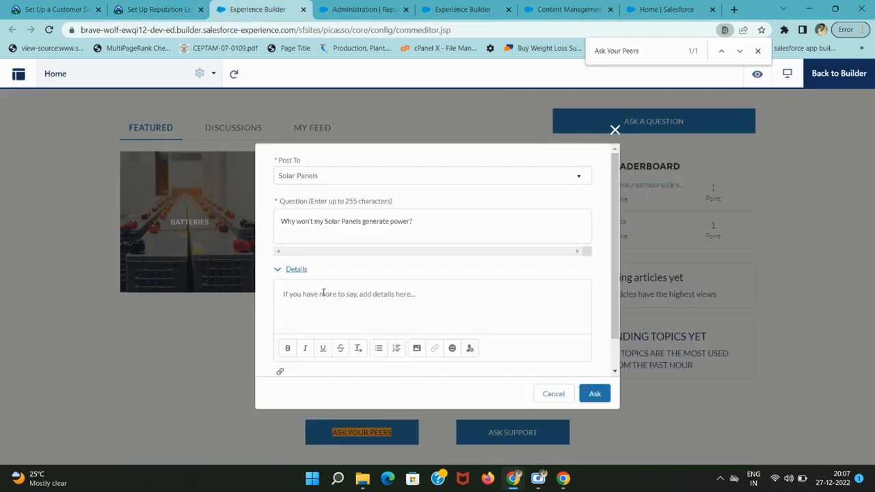
pyautogui.click(333, 306)
pyautogui.hotkey('ctrl', 'v')
# Check the remaining Trailhead instructions and submit the Solar Panels question with Ask
pyautogui.click(143, 6)
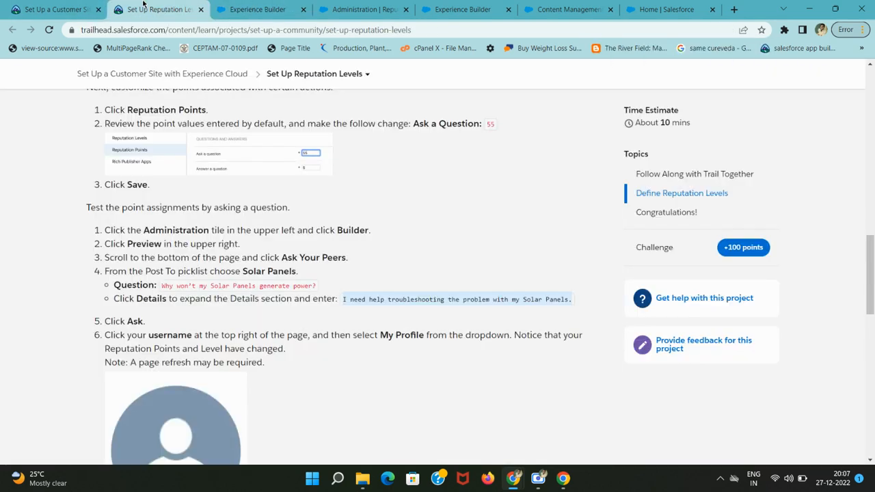
pyautogui.scroll(-3, 176, 299)
pyautogui.hotkey('ctrl', 'Tab')
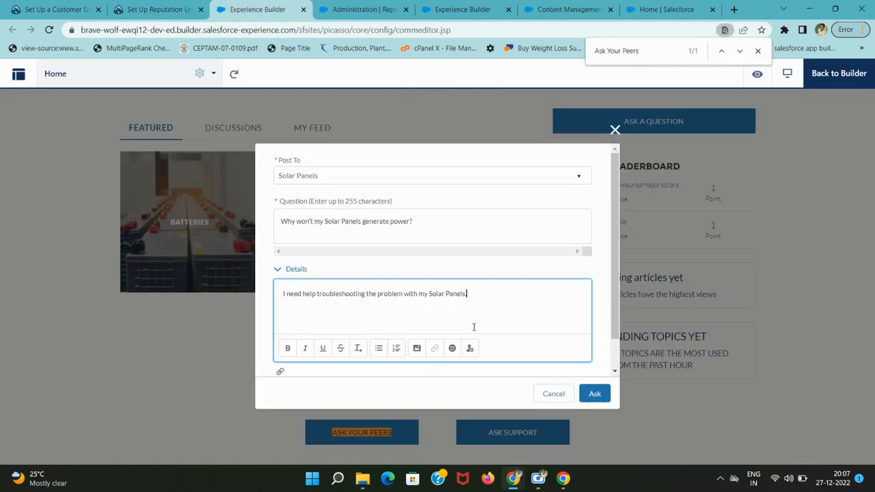
pyautogui.click(593, 395)
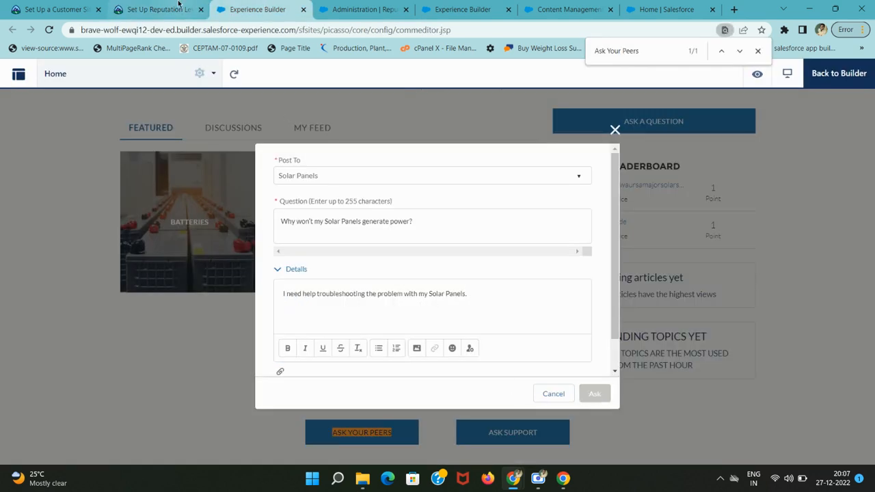
# Read the username and My Profile instruction on Trailhead and open the signed-in user's profile in the site preview
pyautogui.click(152, 9)
pyautogui.doubleClick(168, 166)
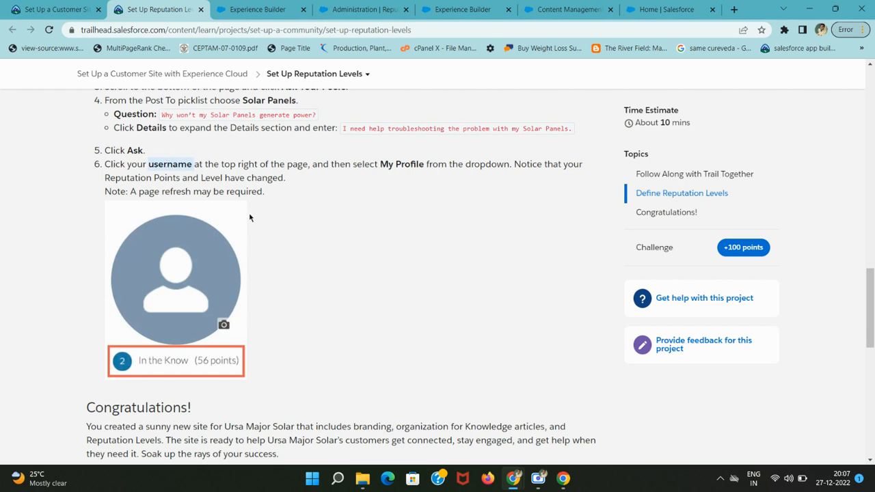
pyautogui.click(294, 9)
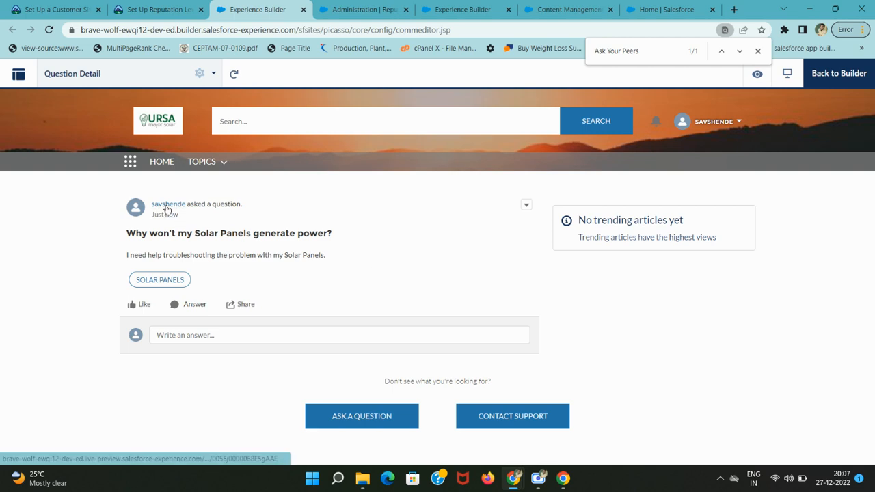
pyautogui.click(154, 8)
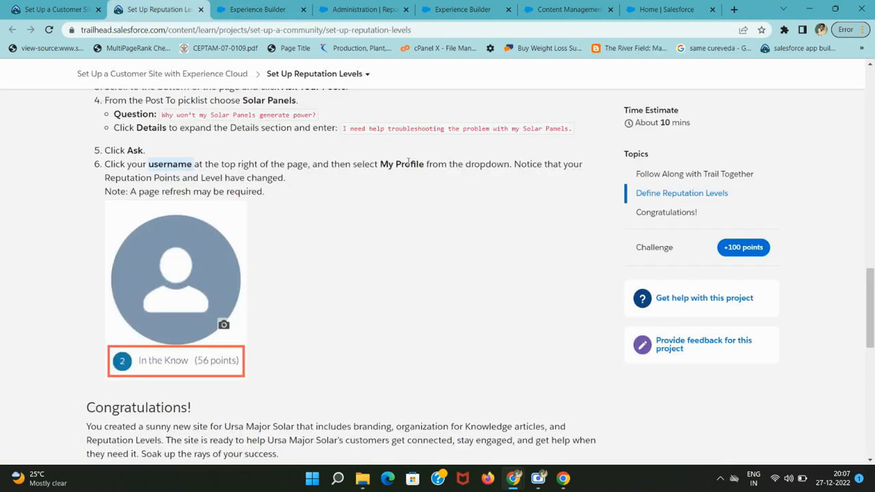
pyautogui.click(265, 6)
pyautogui.moveTo(173, 210)
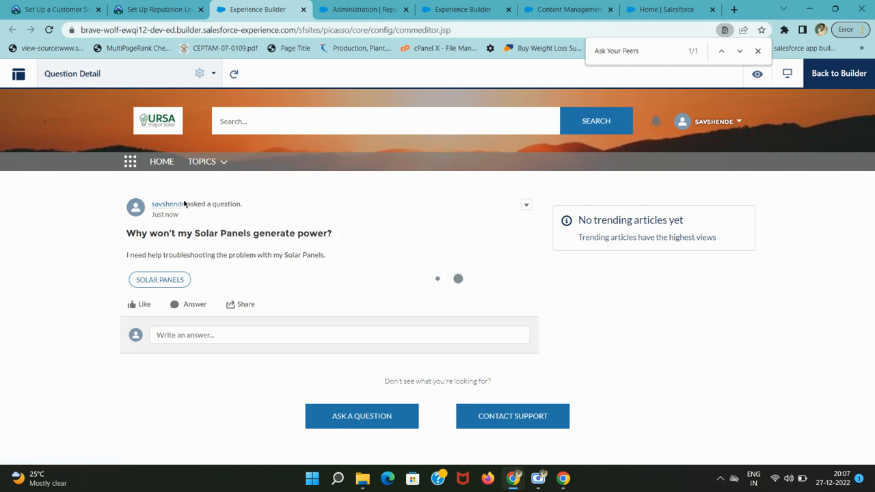
pyautogui.click(184, 5)
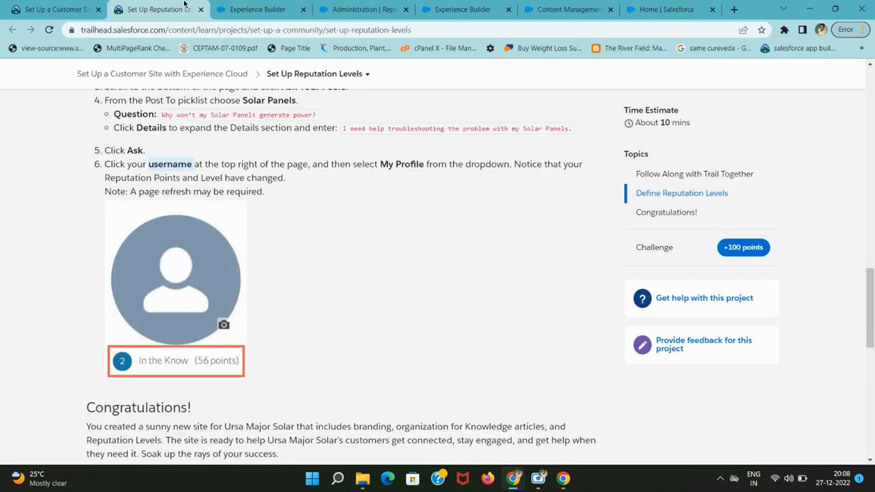
pyautogui.moveTo(375, 166); pyautogui.dragTo(510, 167)
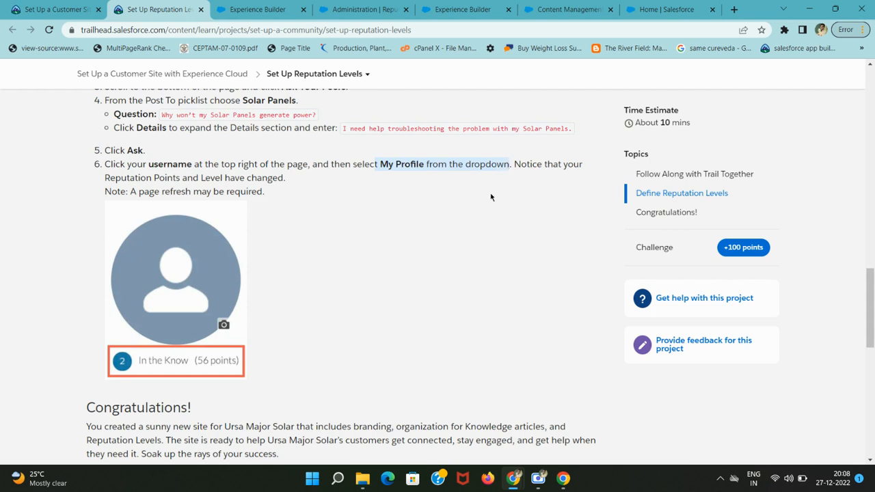
pyautogui.click(258, 10)
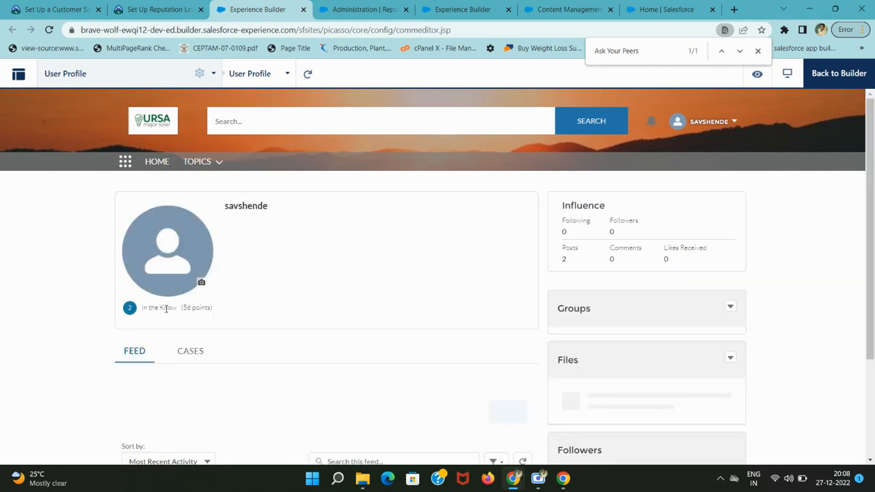
# Compare the reputation level and points on the user profile with the example image in the Trailhead instructions
pyautogui.click(164, 10)
pyautogui.scroll(-3, 202, 381)
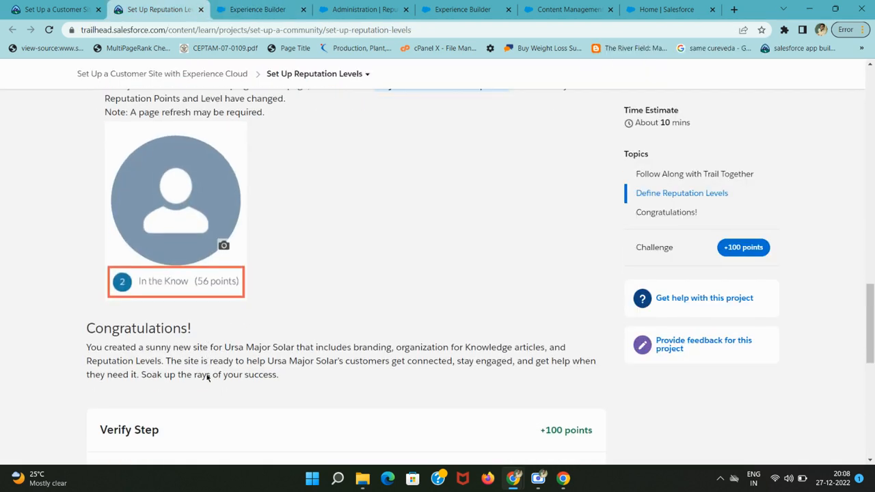
pyautogui.click(257, 10)
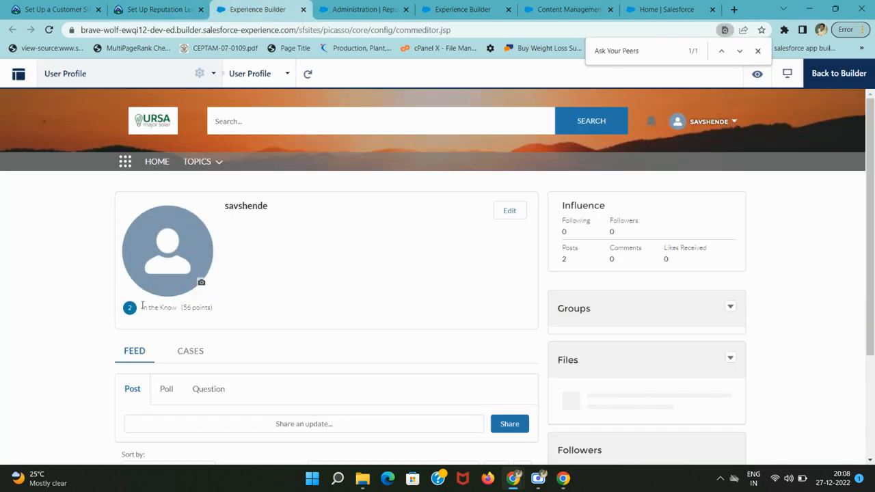
pyautogui.moveTo(143, 308); pyautogui.dragTo(237, 307)
pyautogui.click(190, 10)
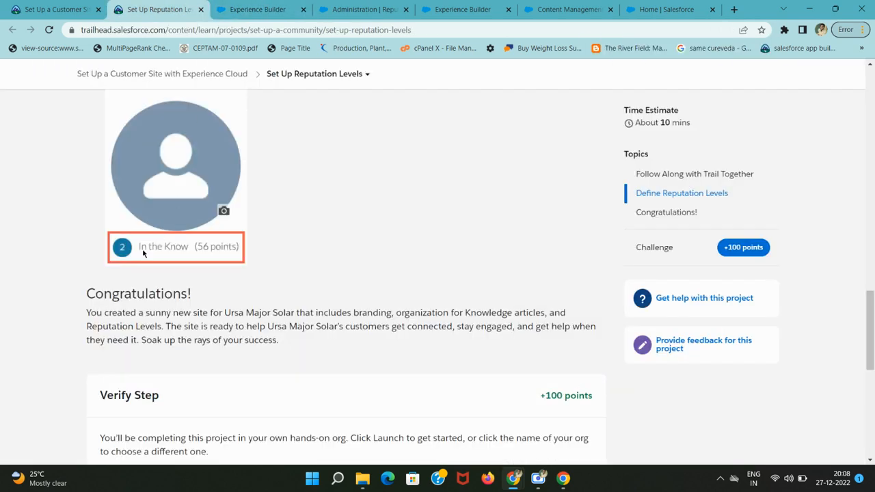
# Run the Verify Step check at the end of the Set Up Reputation Levels project page
pyautogui.scroll(-3, 143, 254)
pyautogui.scroll(-1, 30, 297)
pyautogui.click(123, 363)
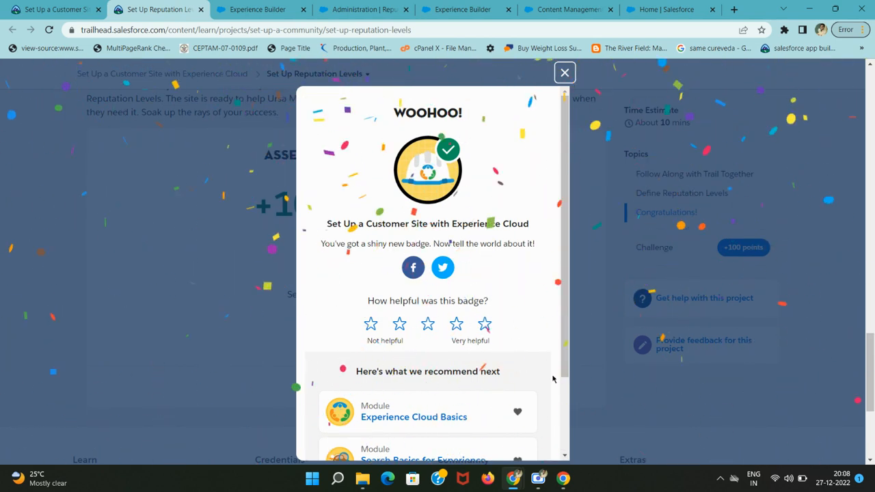
pyautogui.click(538, 478)
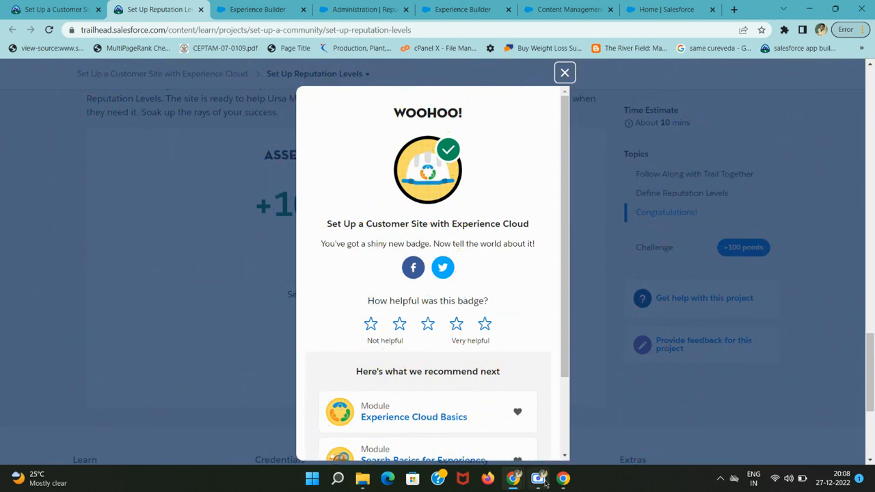